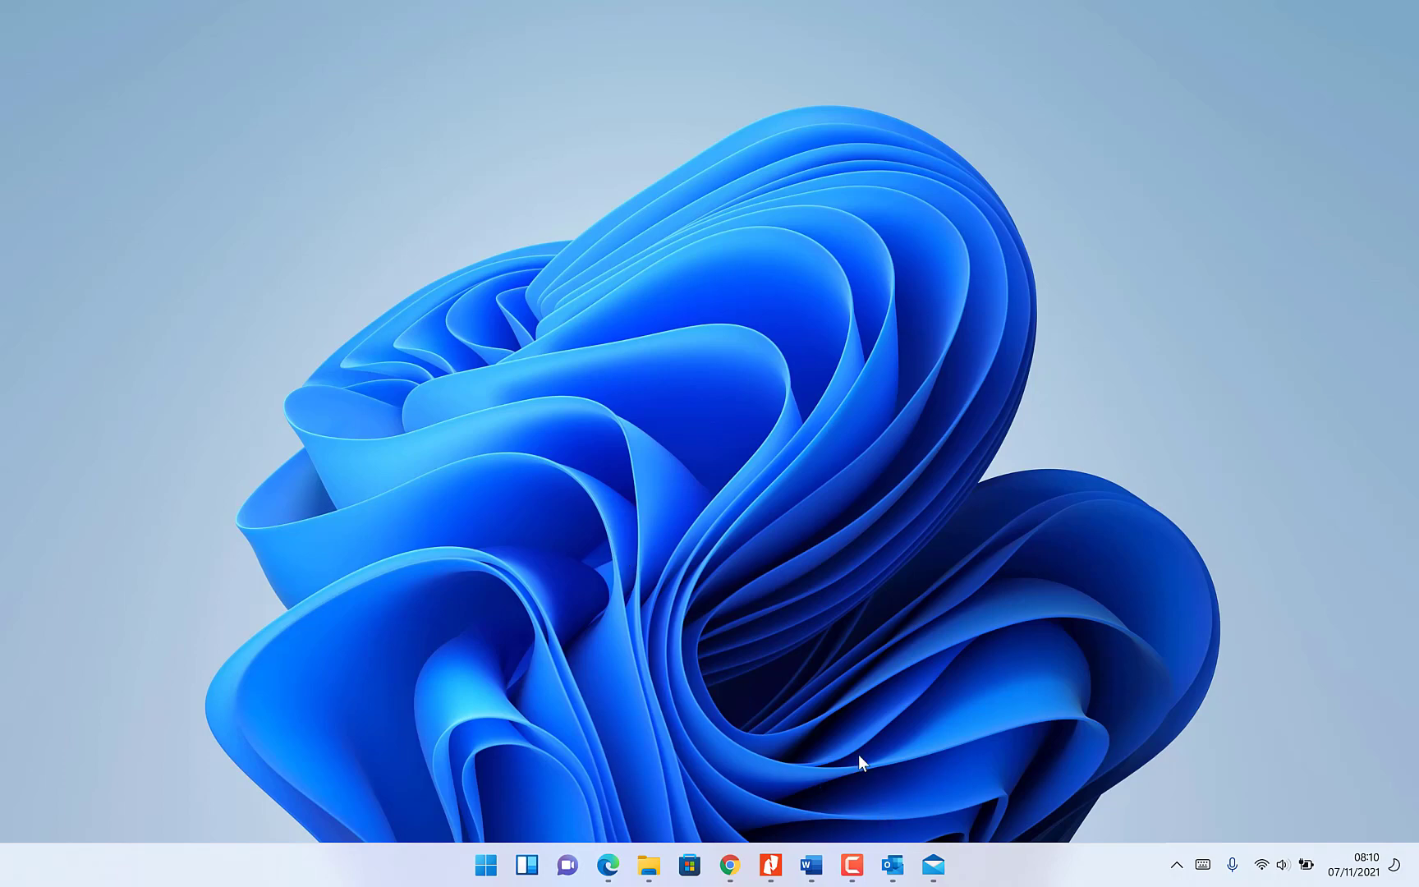
- Switch to Outlook and open the signature settings from a new email message
left_click(892, 865)
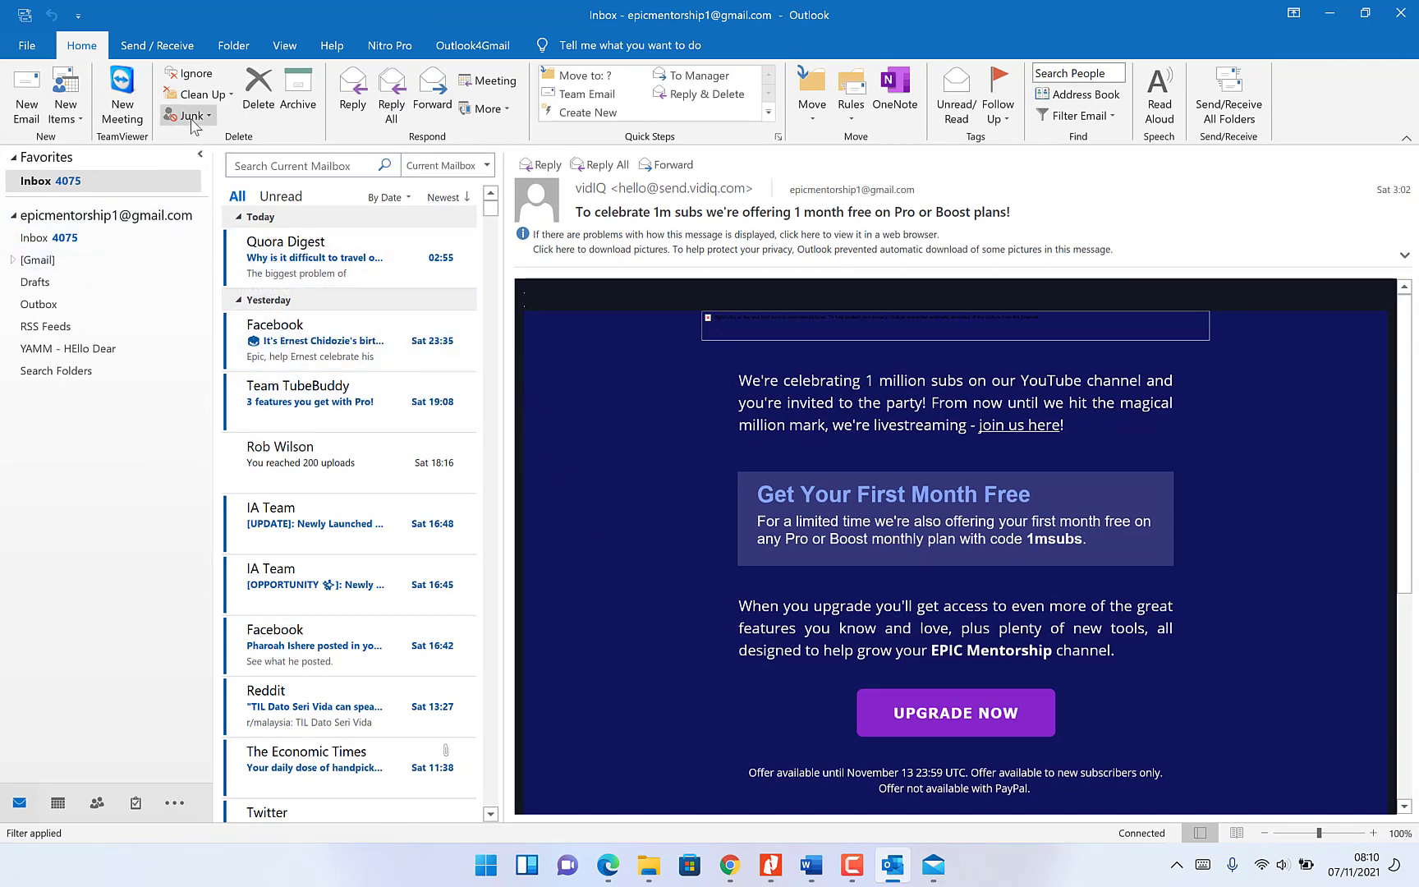
left_click(27, 99)
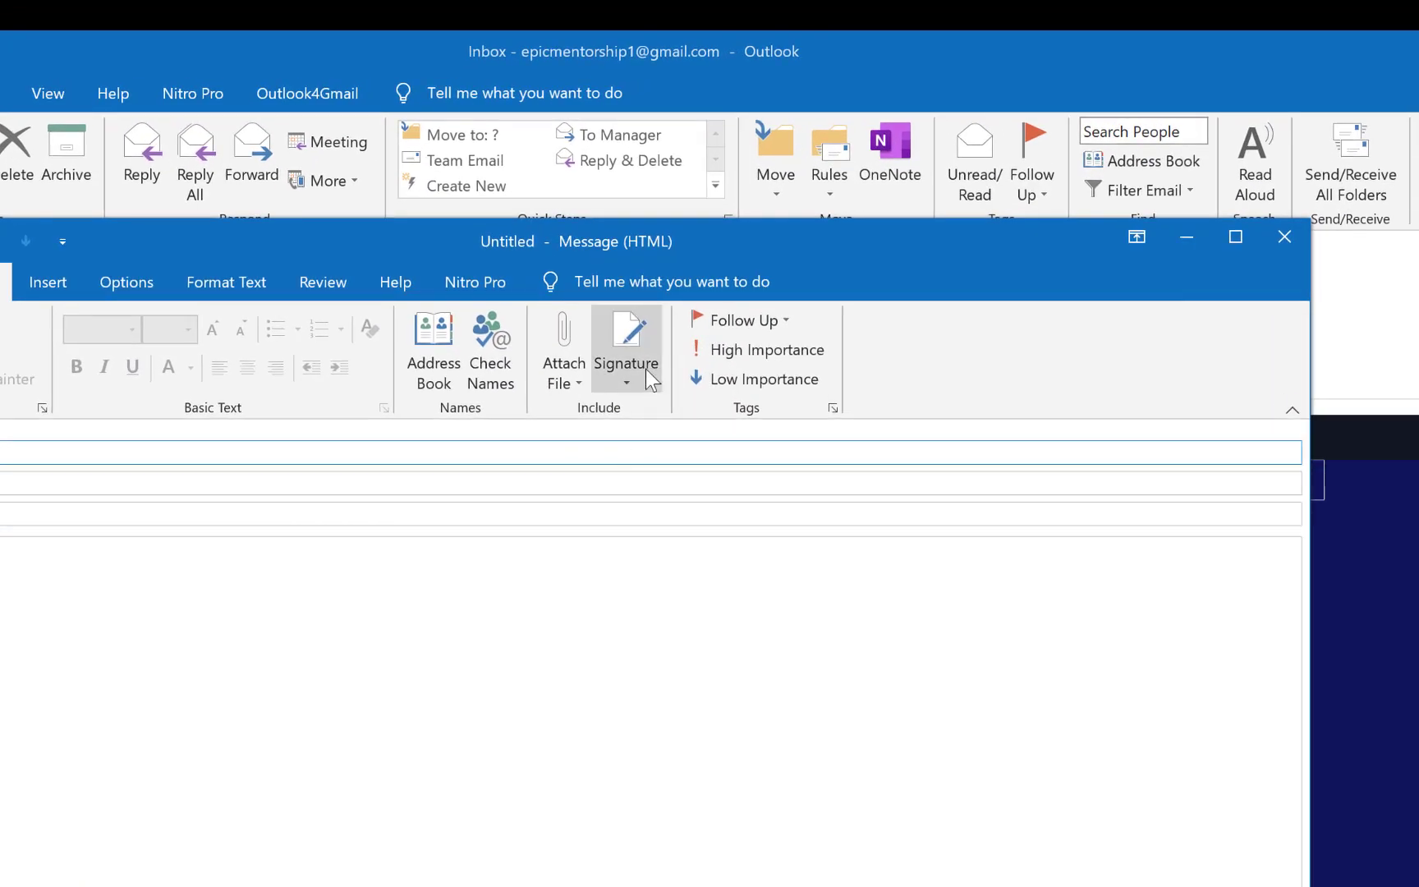
left_click(640, 377)
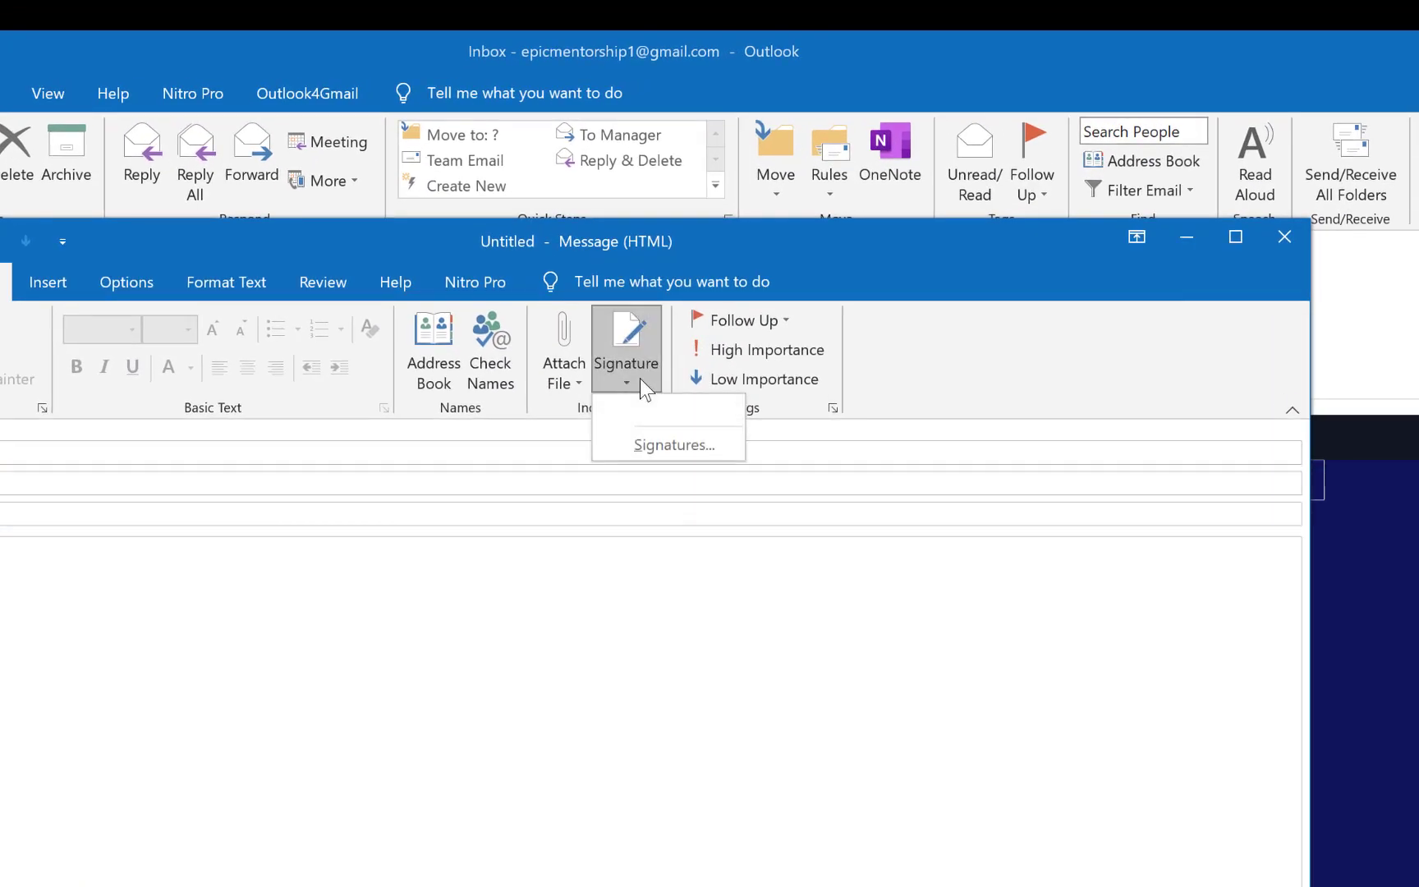
left_click(678, 446)
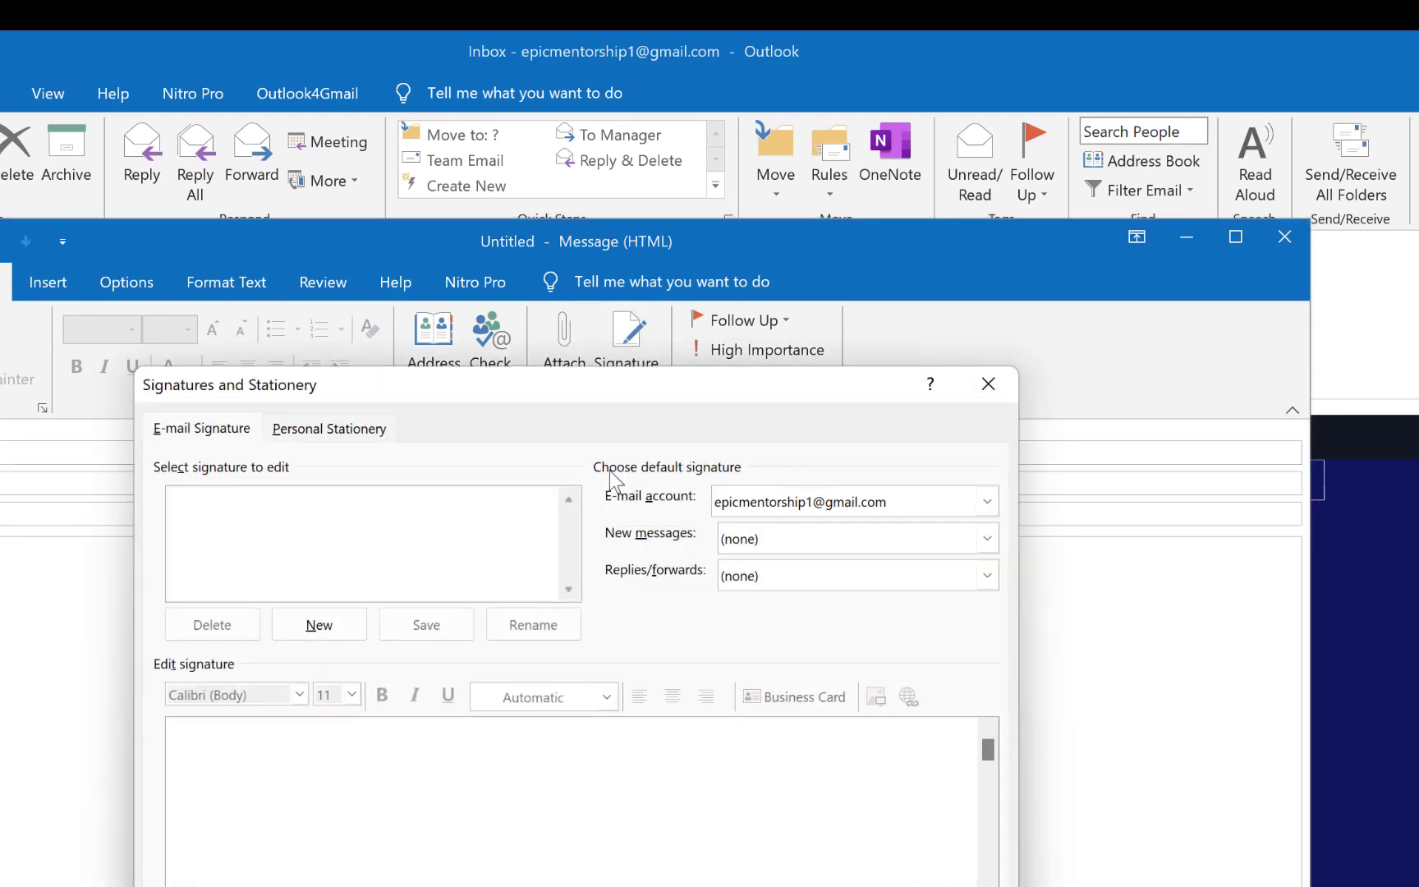
- Create a new email signature and name it with the sender's name
left_click(343, 639)
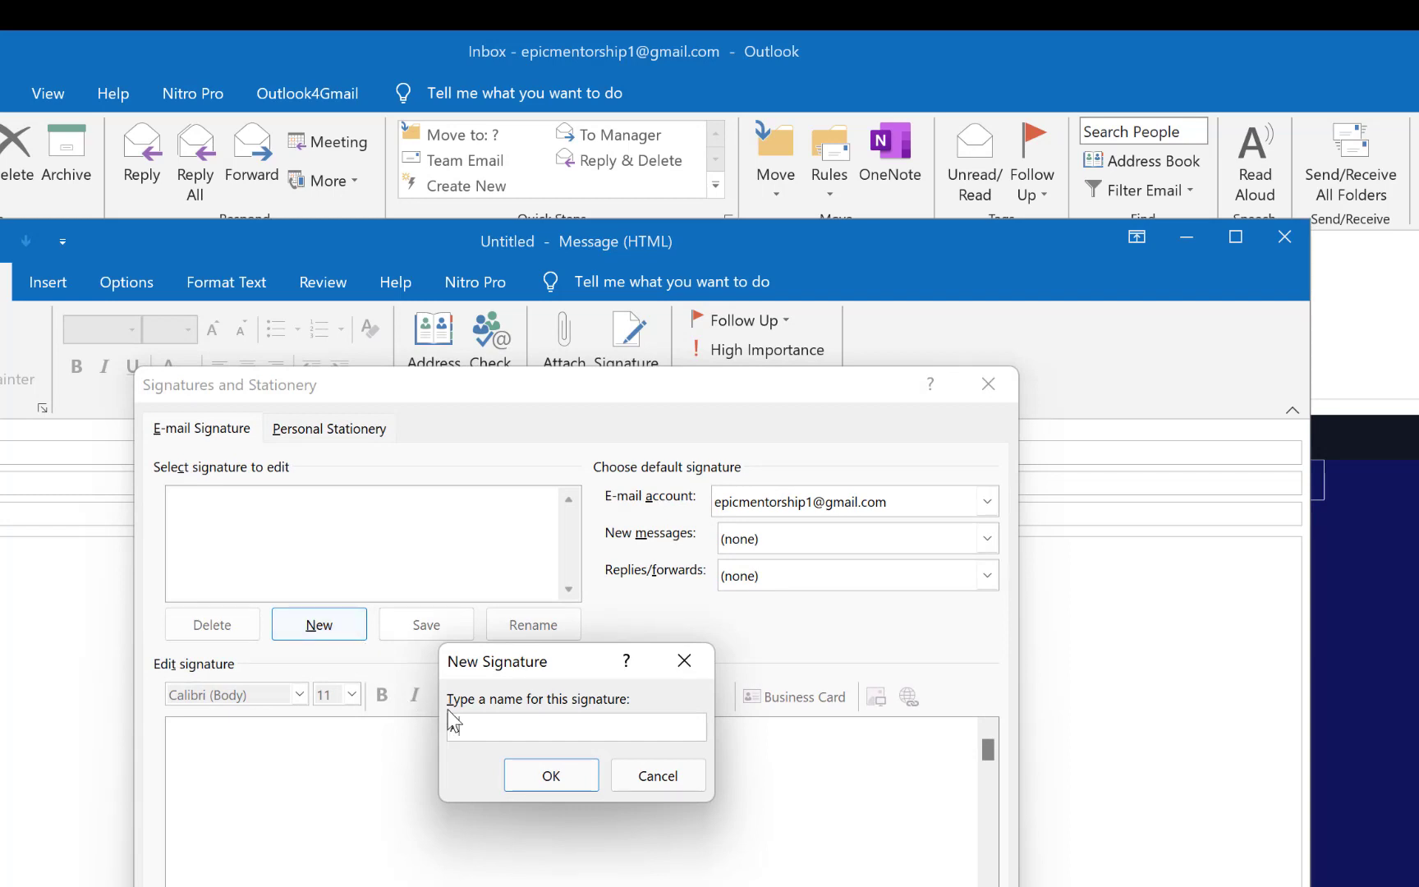
type("ABU")
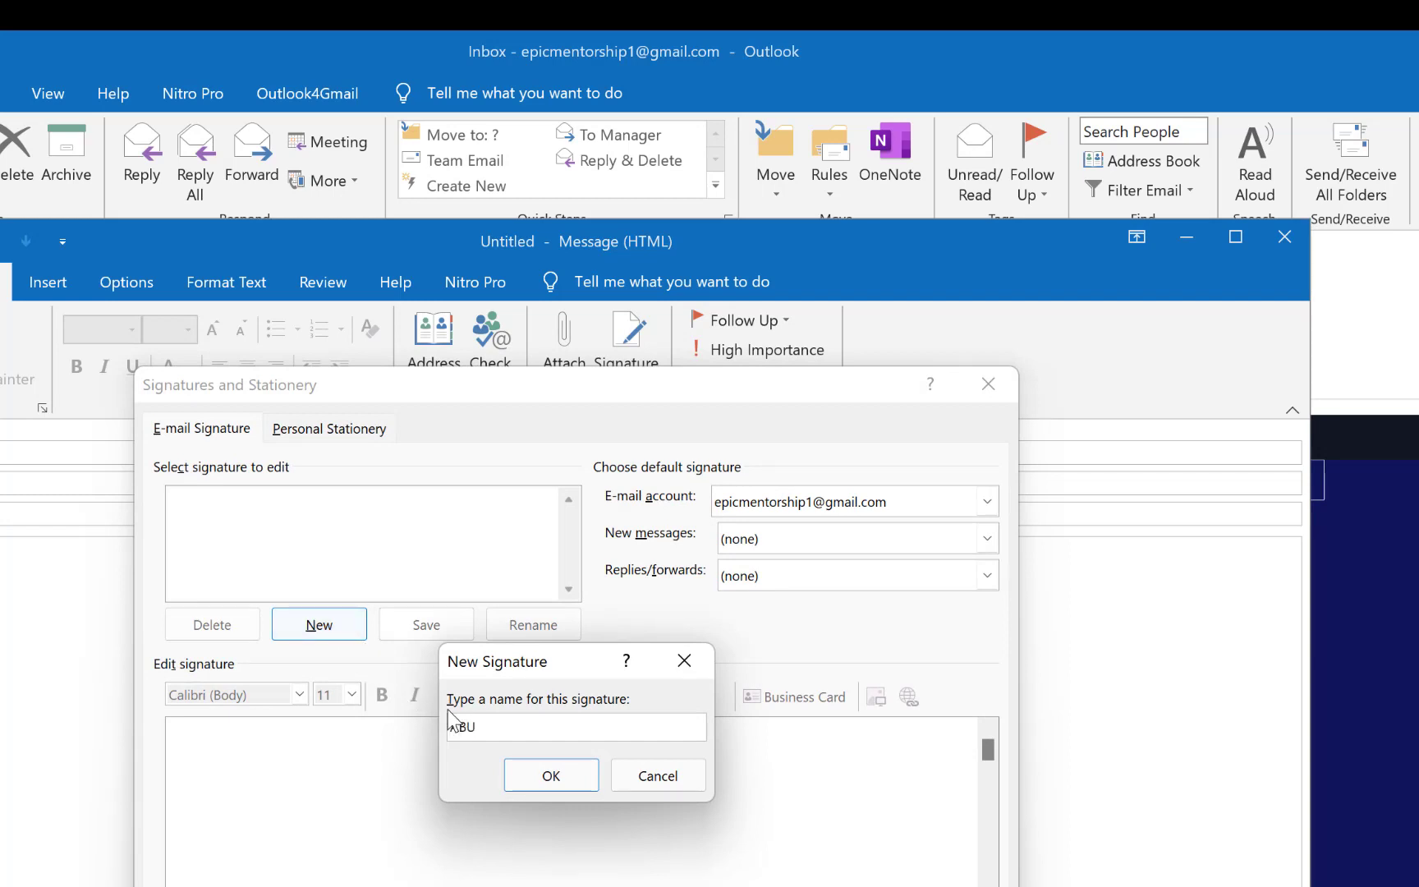
left_click(552, 777)
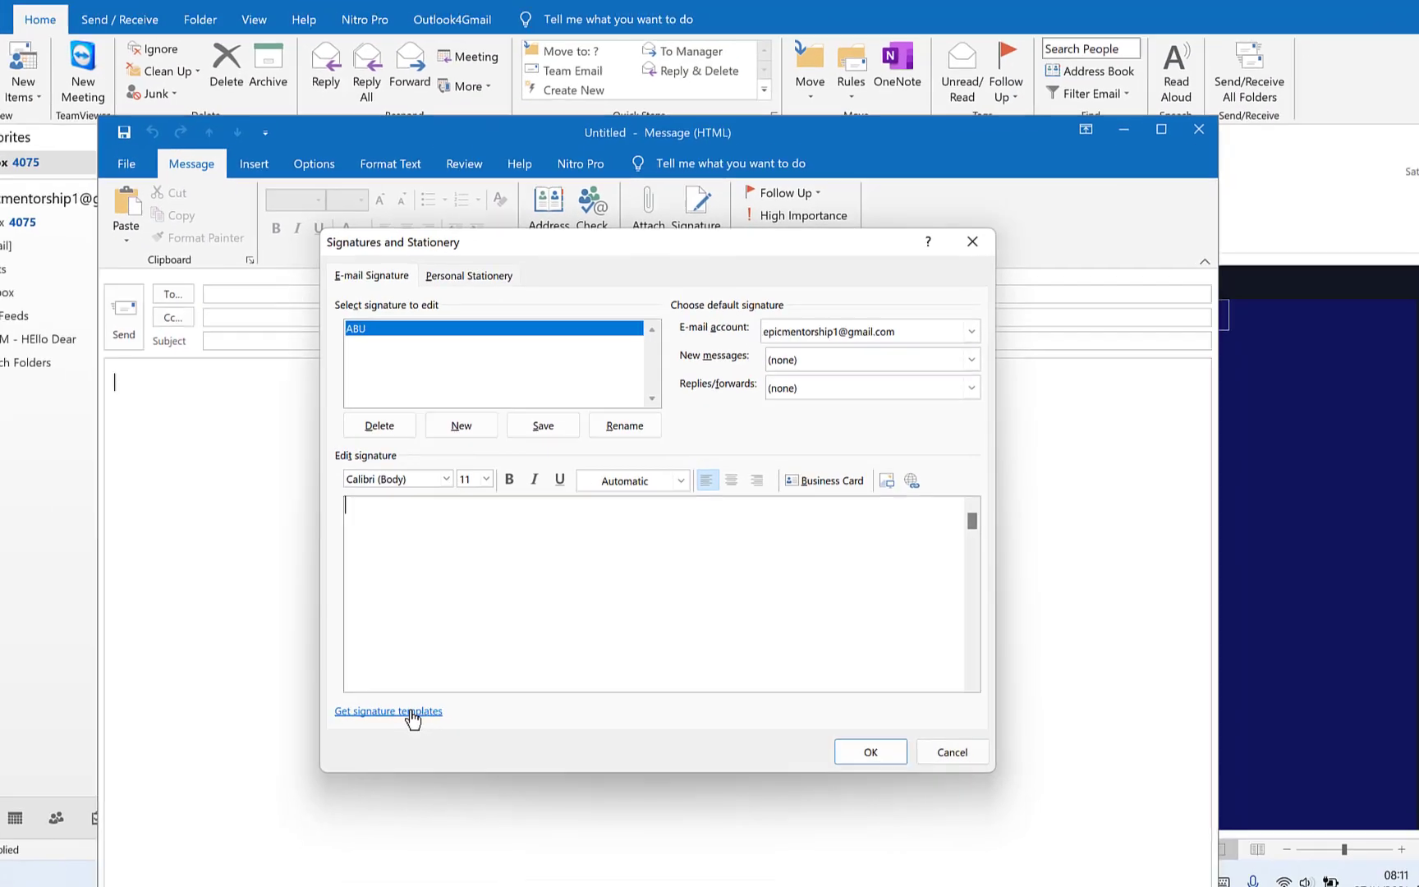
- Open Microsoft's signature templates help page in the browser and go to the Email signature gallery template
left_click(292, 763)
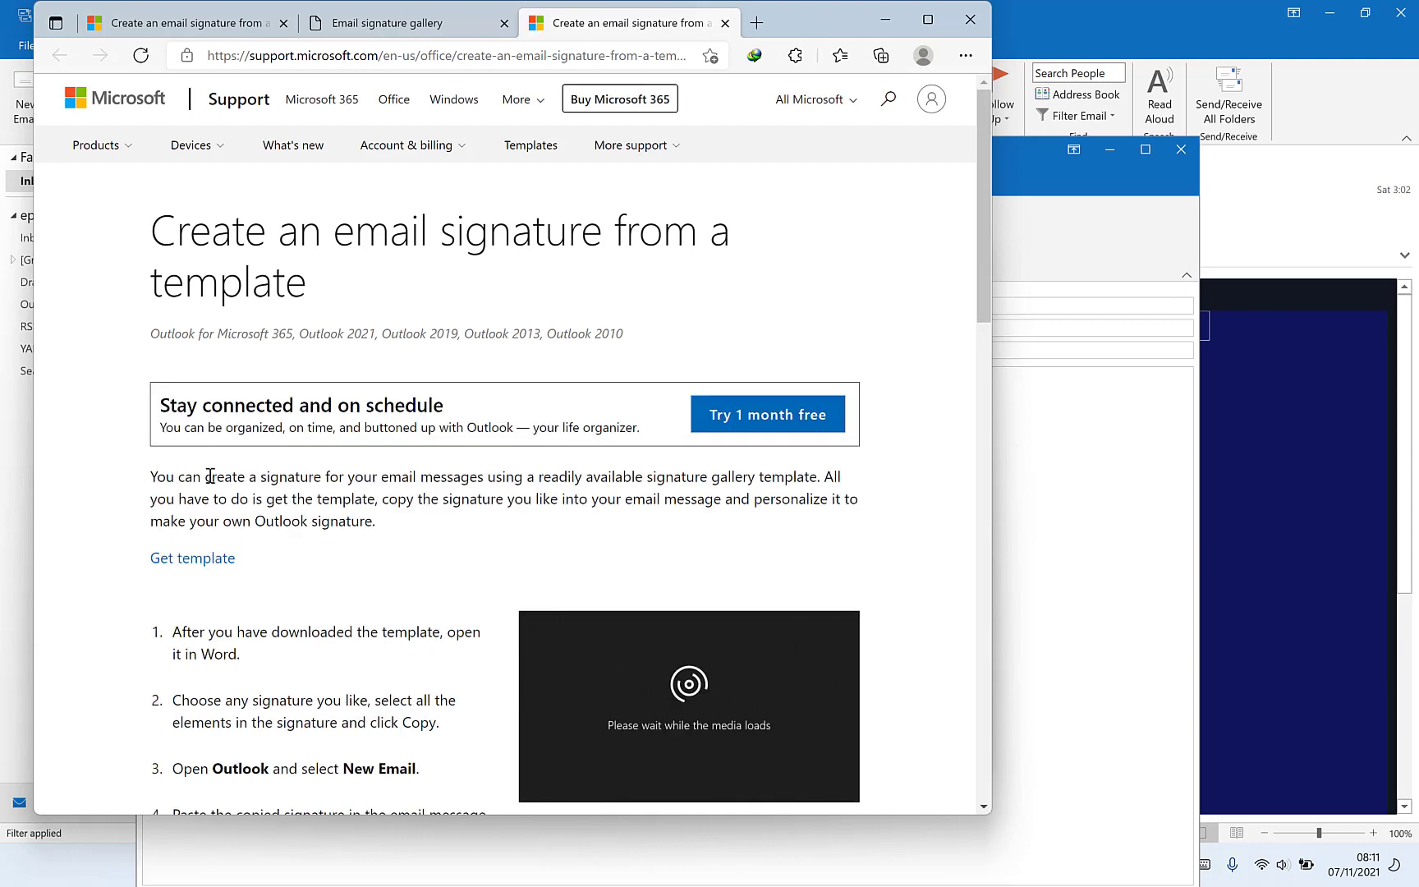
scroll(311, 456, "down", 1)
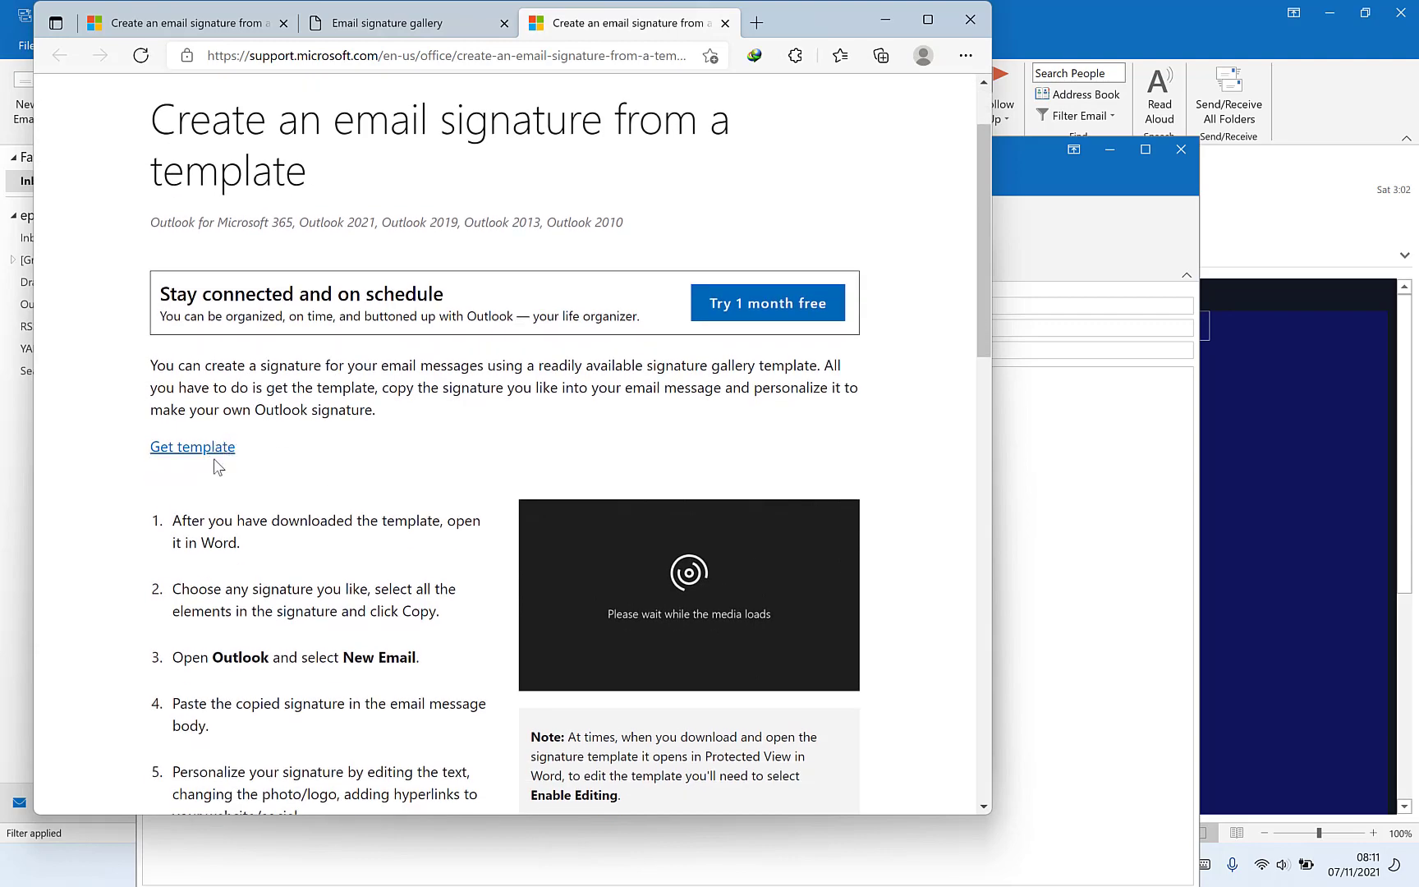
left_click(207, 448)
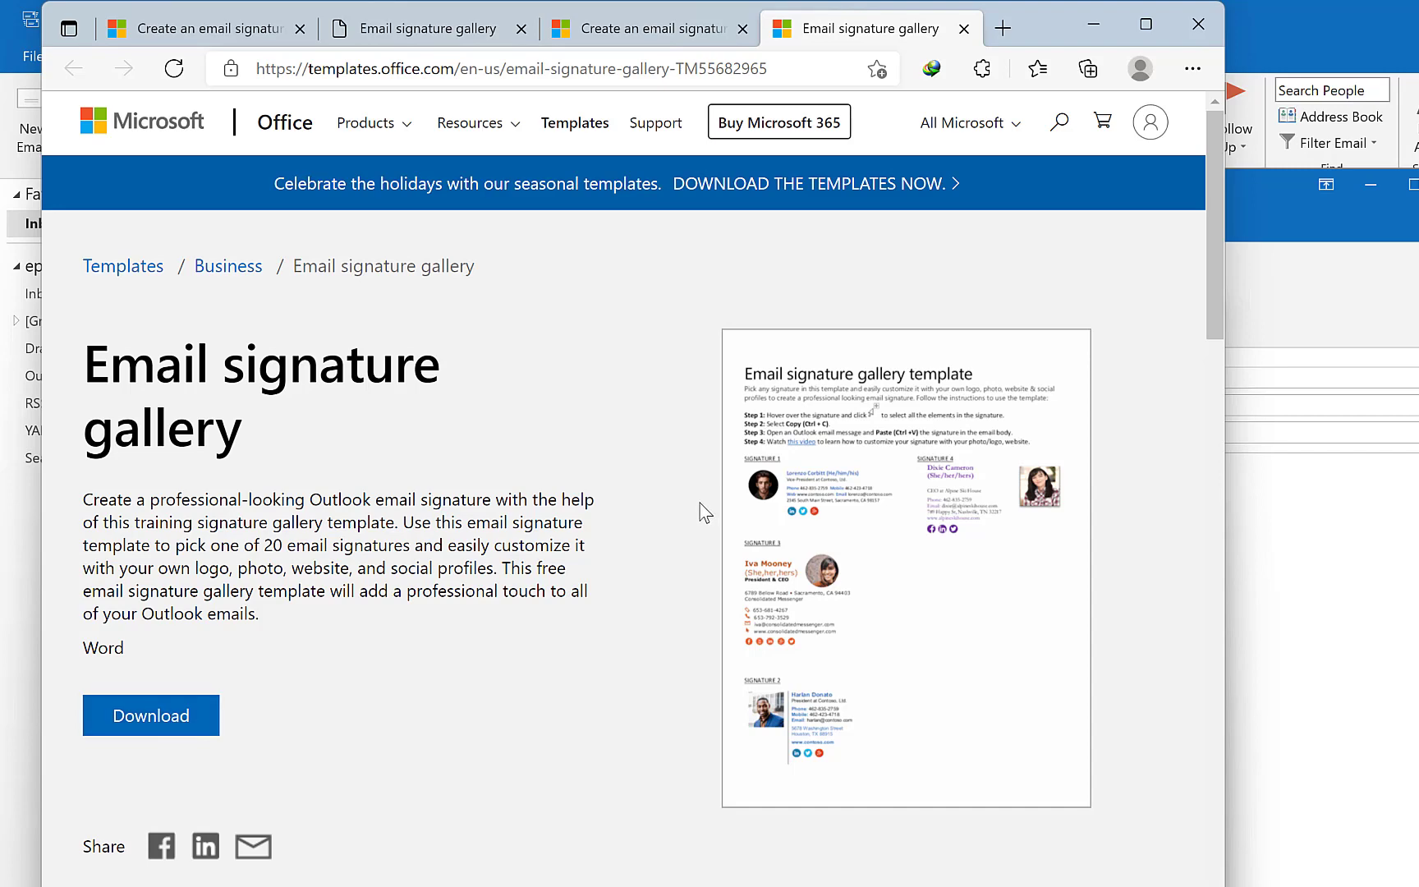
- Open the downloaded template tf55682965_win32.dotx in Word and enable editing
left_click(1192, 68)
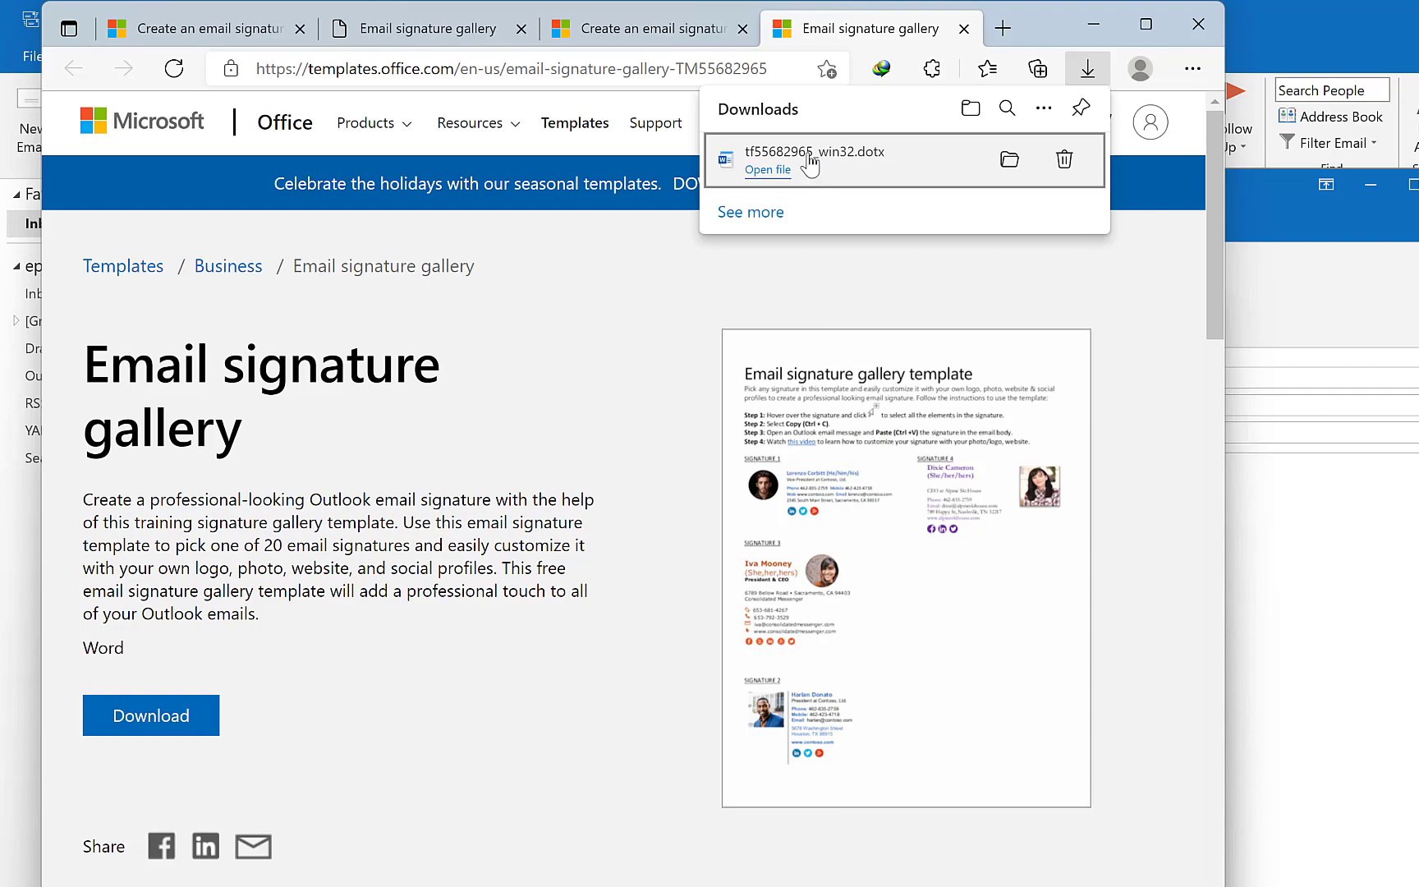
left_click(811, 165)
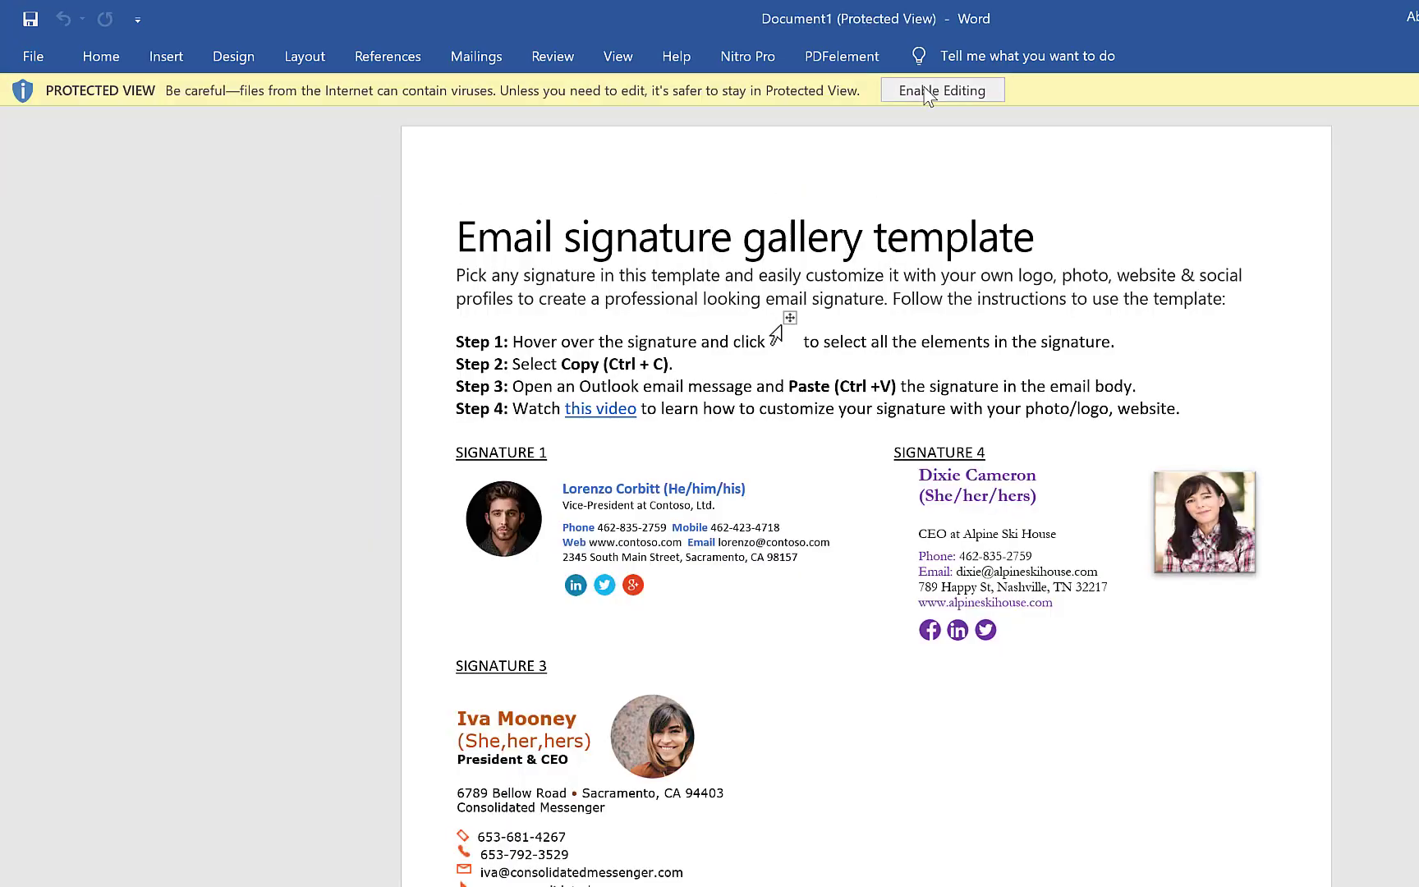
left_click(928, 92)
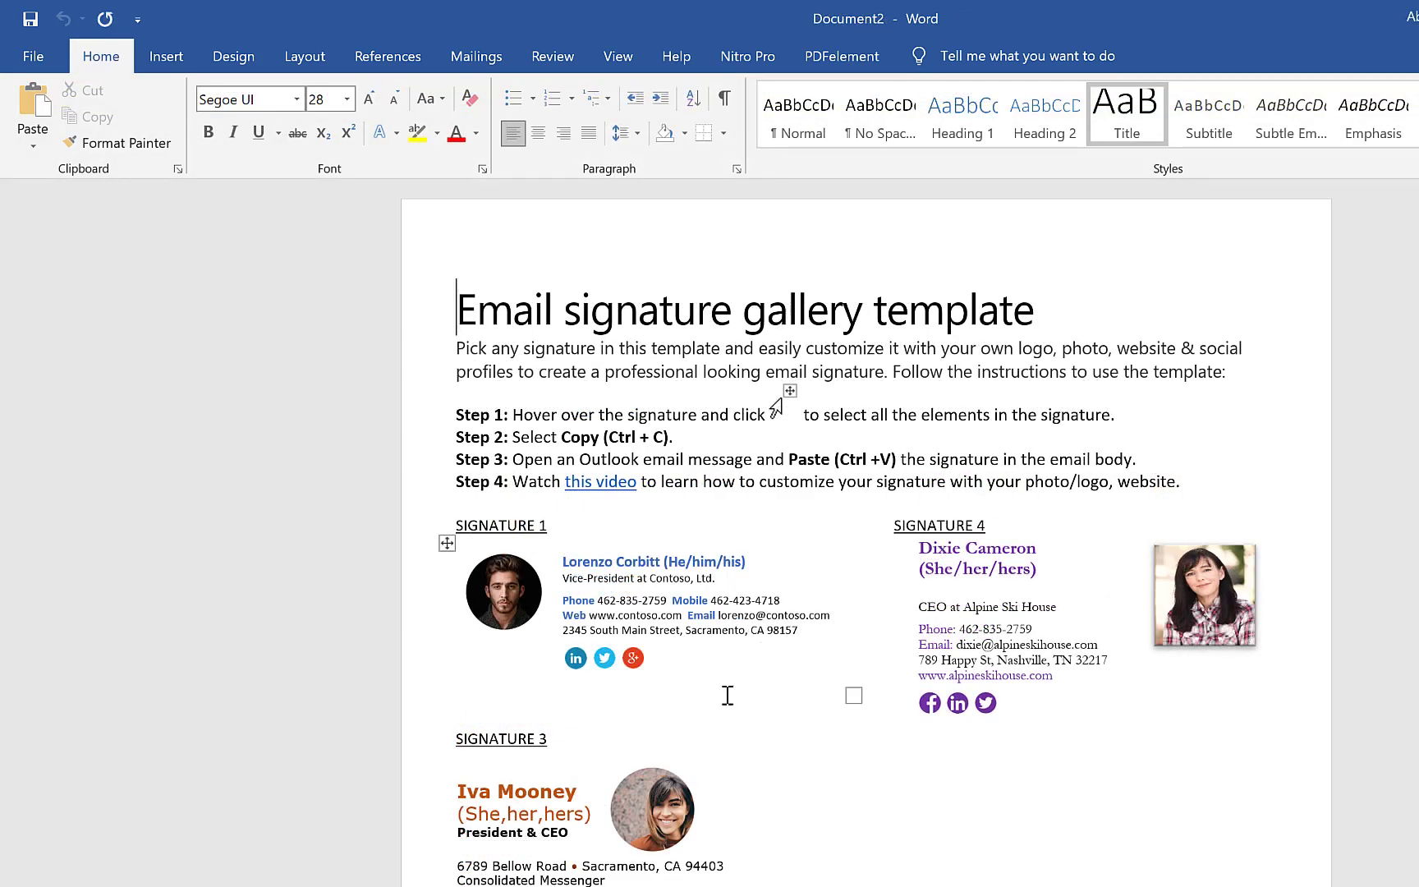
- Look through the signature designs in the gallery template to compare layouts
scroll(661, 527, "down", 3)
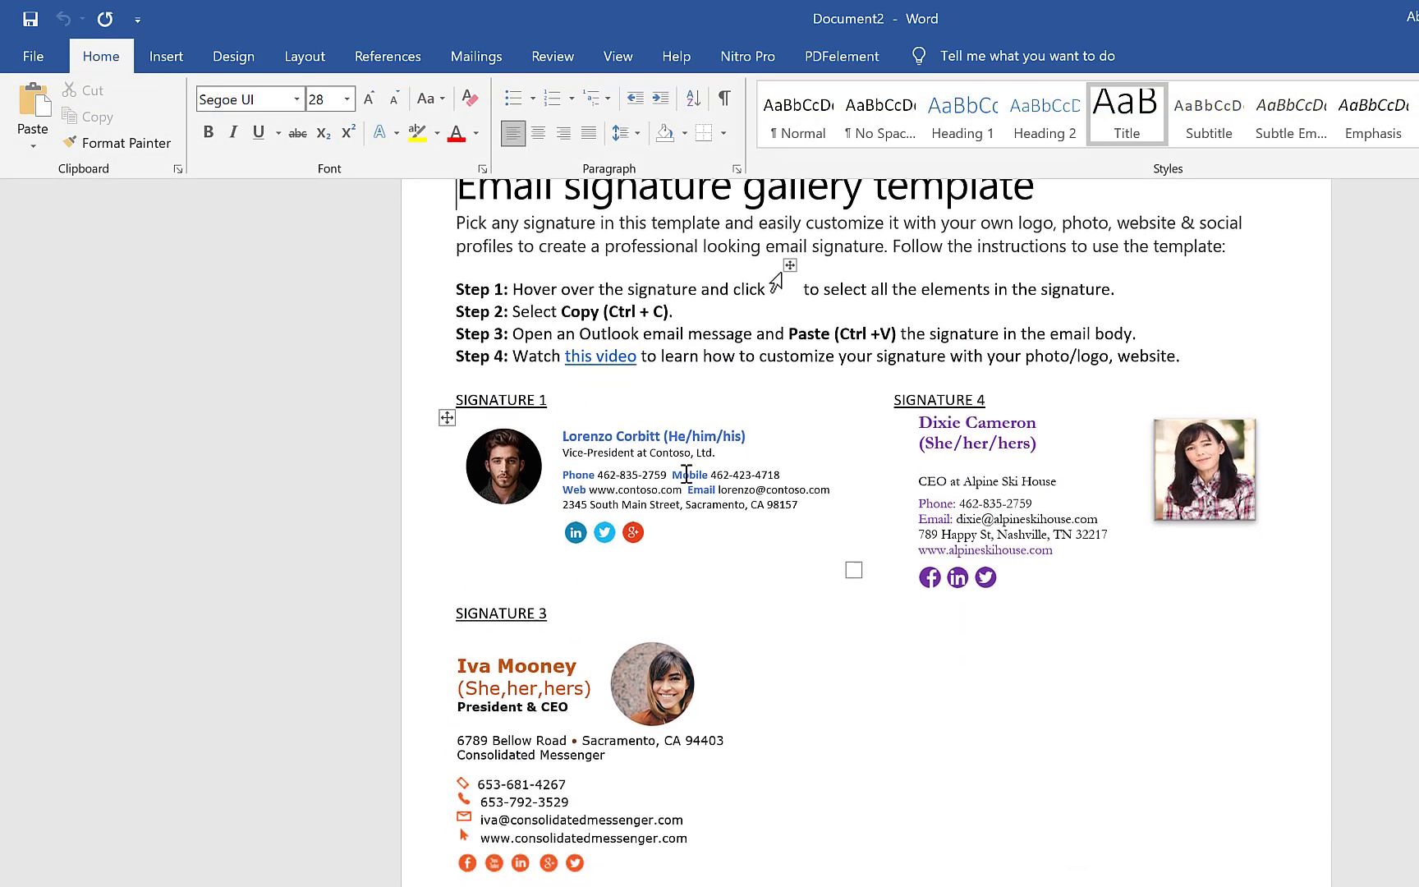
scroll(686, 475, "down", 10)
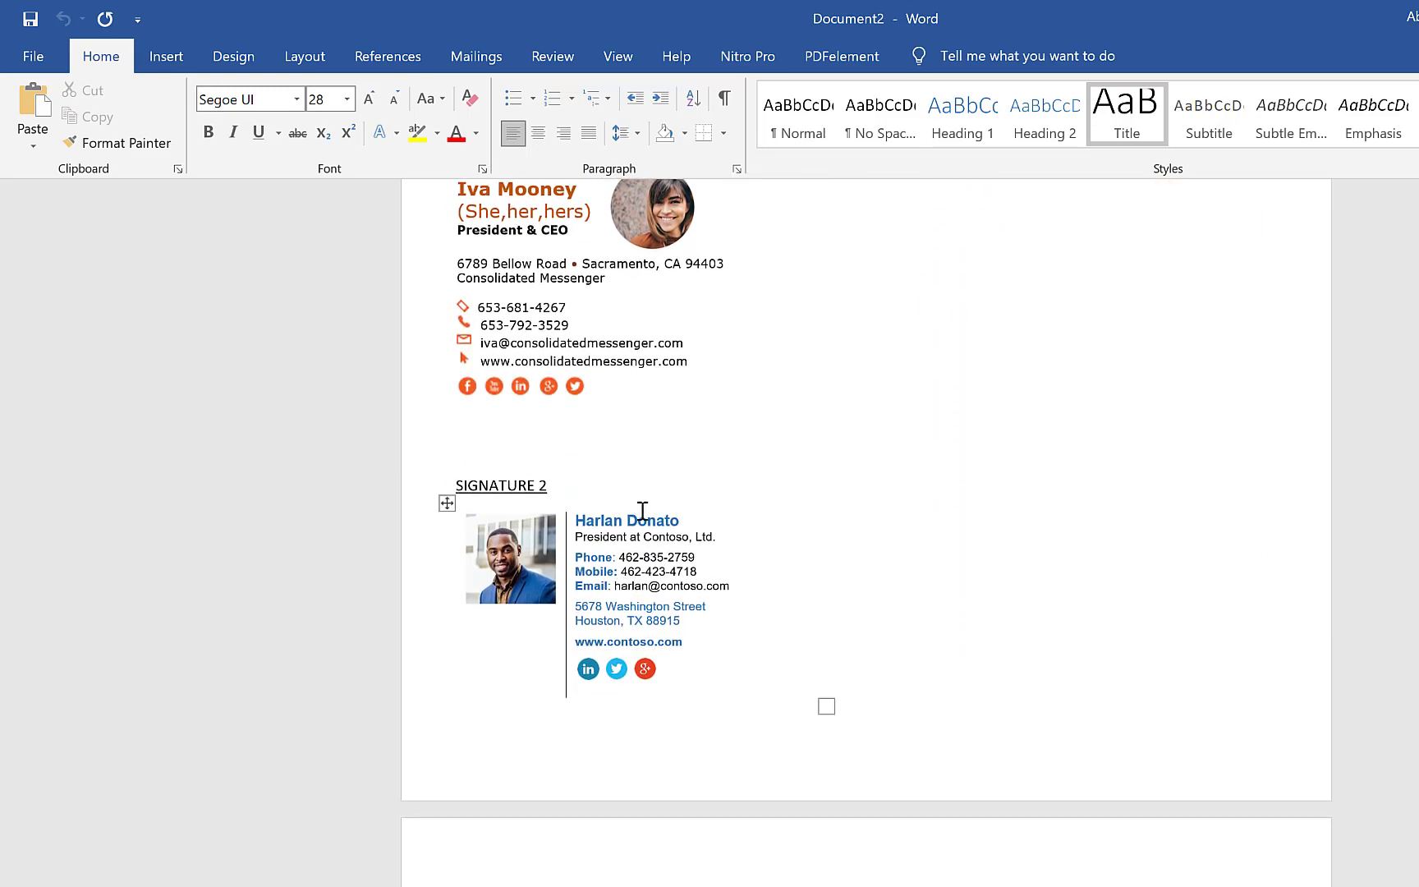
scroll(643, 511, "up", 14)
scroll(664, 649, "down", 6)
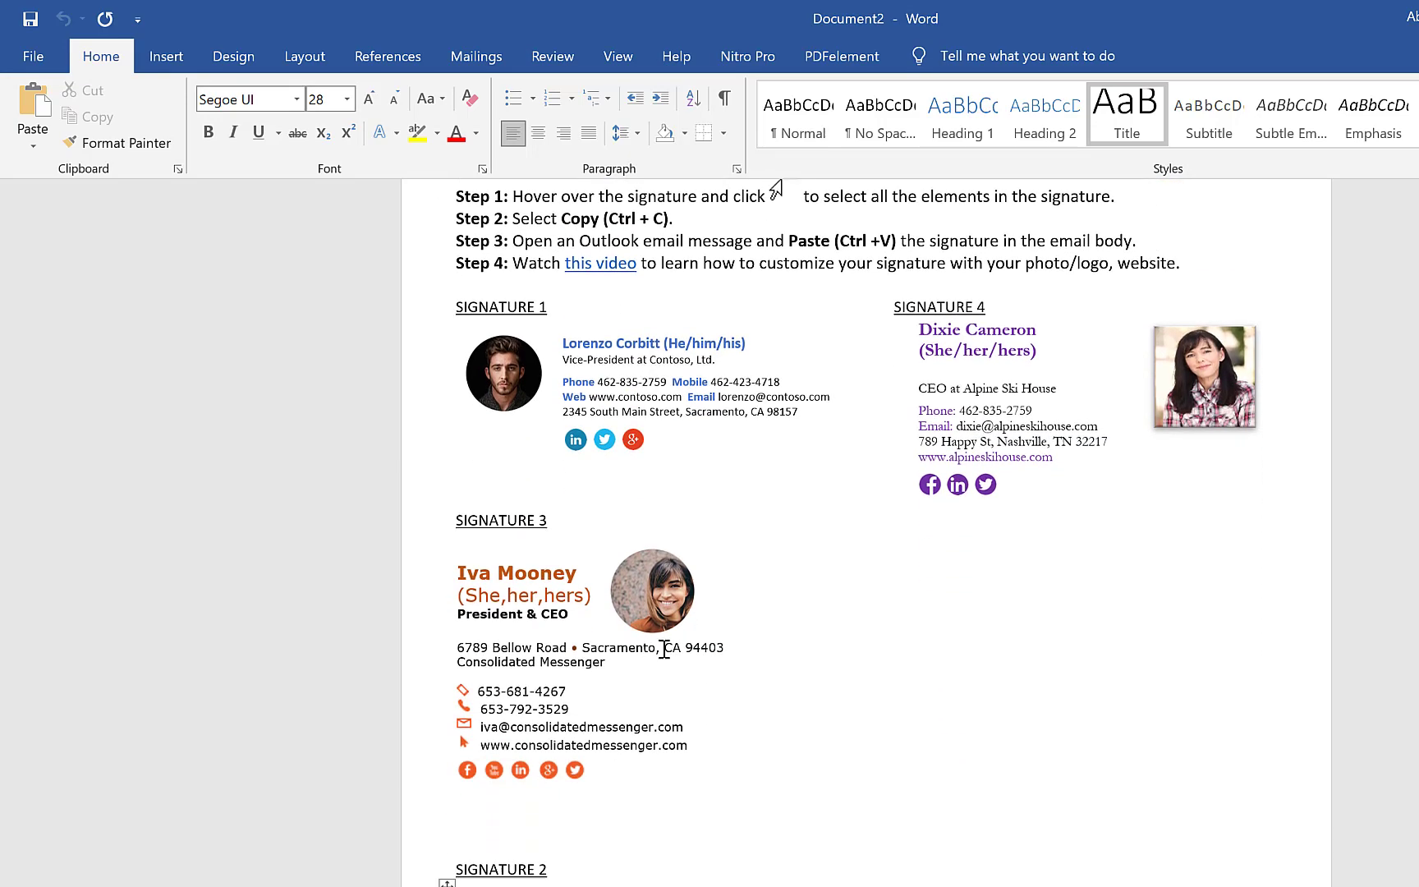
scroll(681, 675, "down", 15)
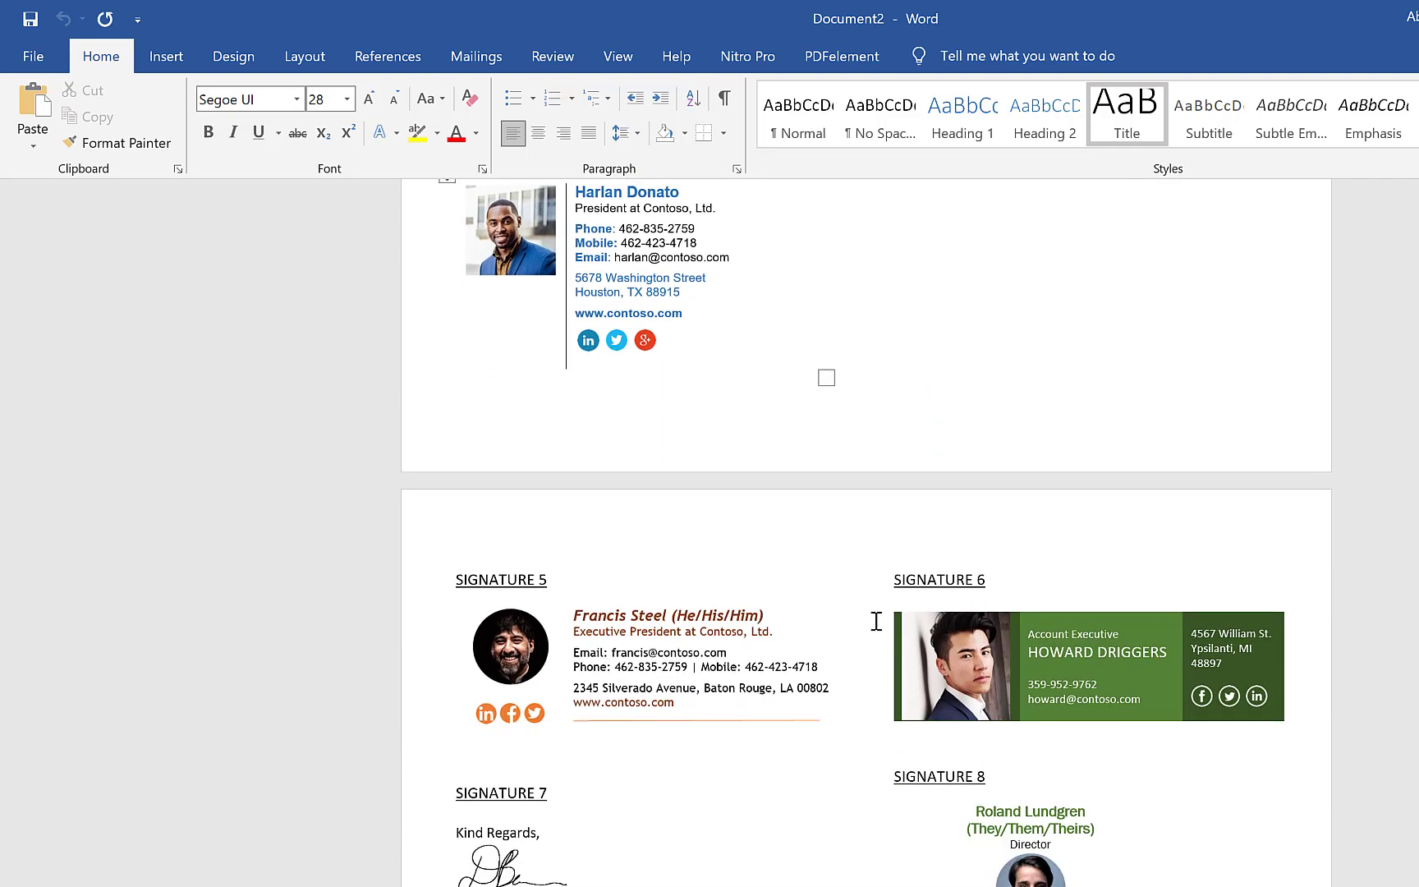
scroll(877, 622, "down", 7)
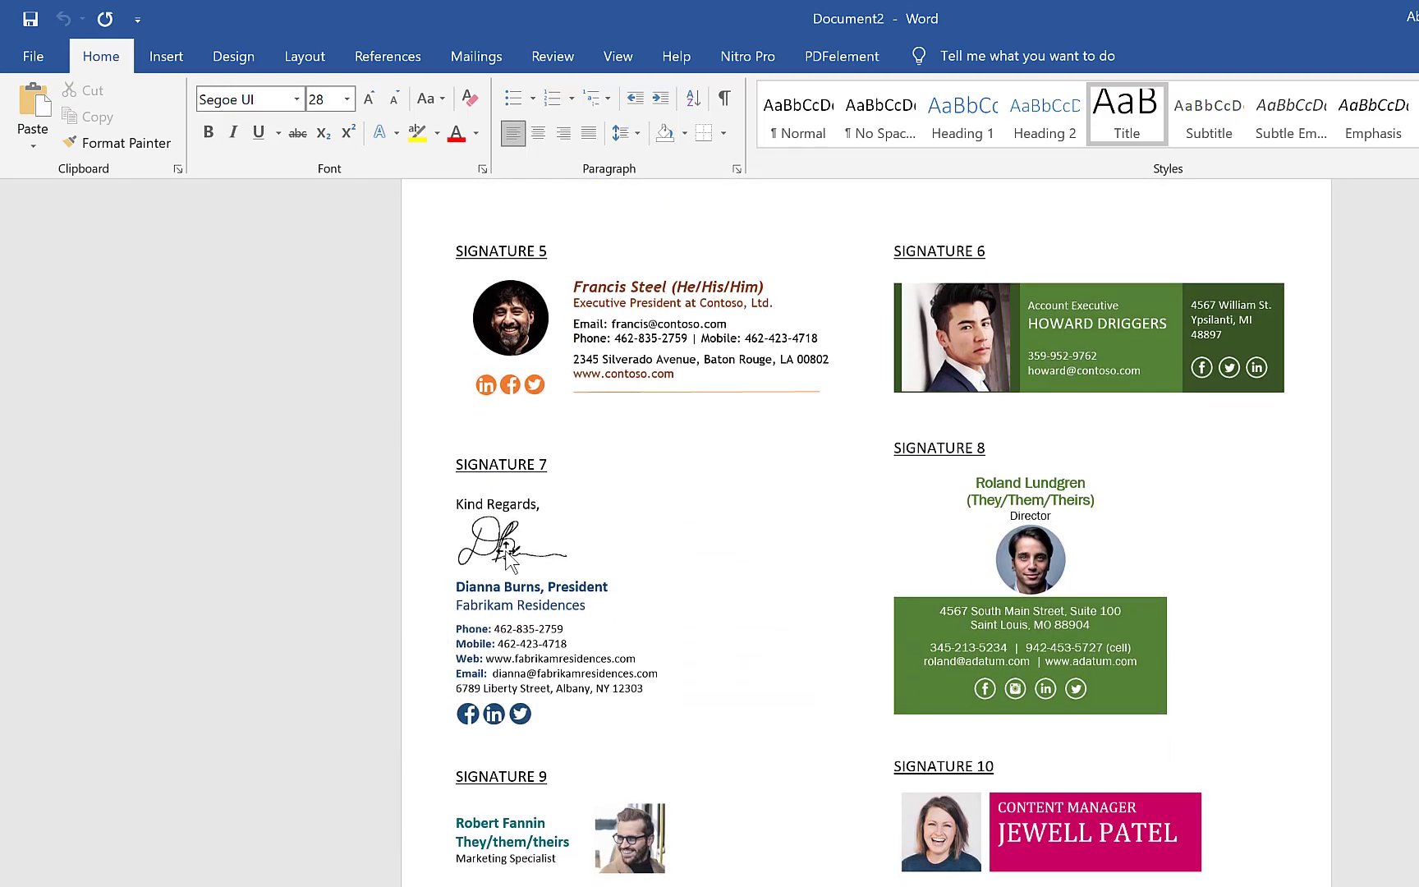
scroll(616, 649, "down", 20)
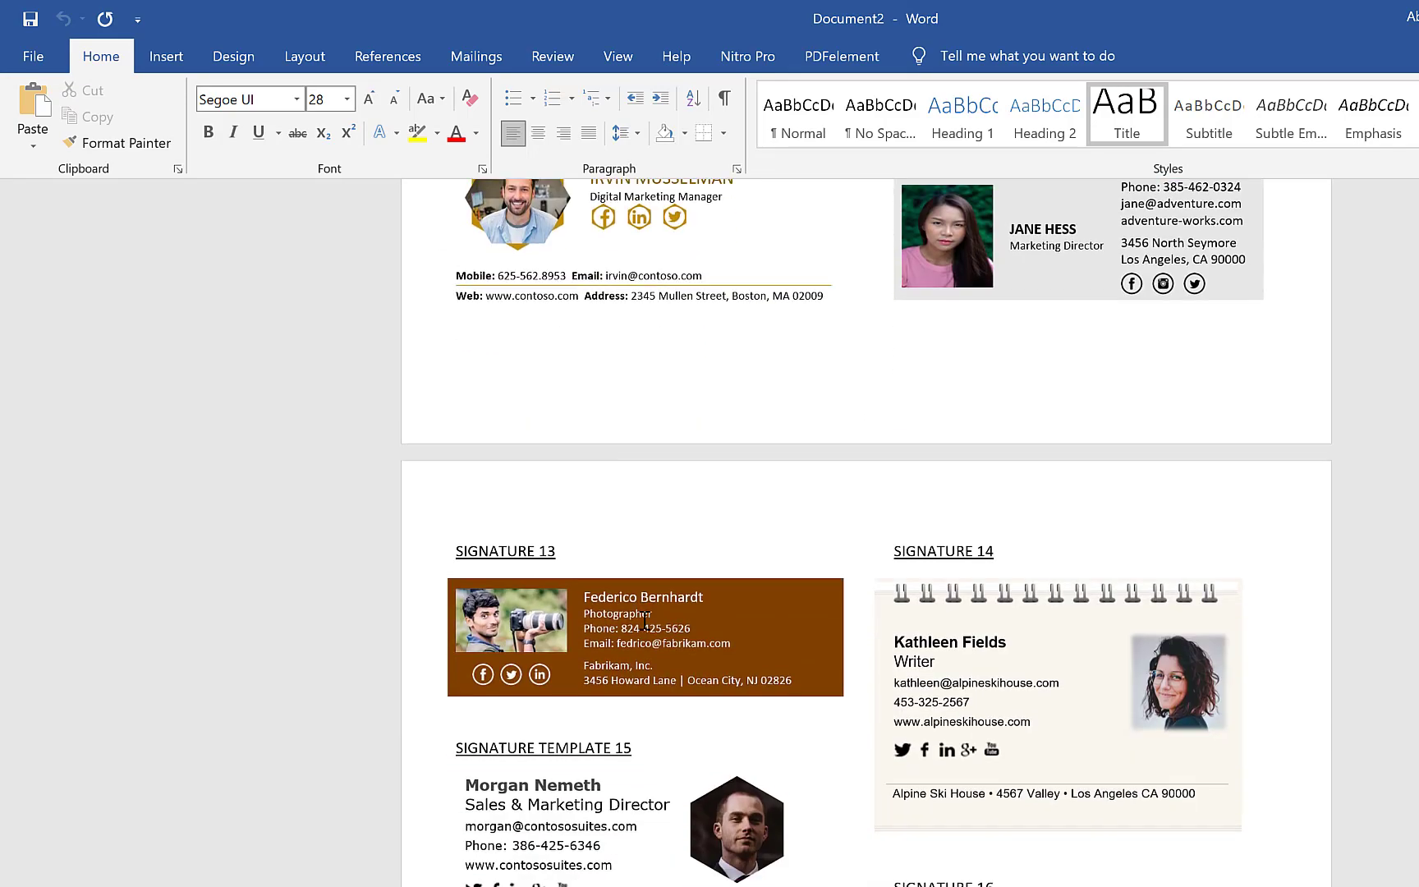
scroll(645, 622, "down", 17)
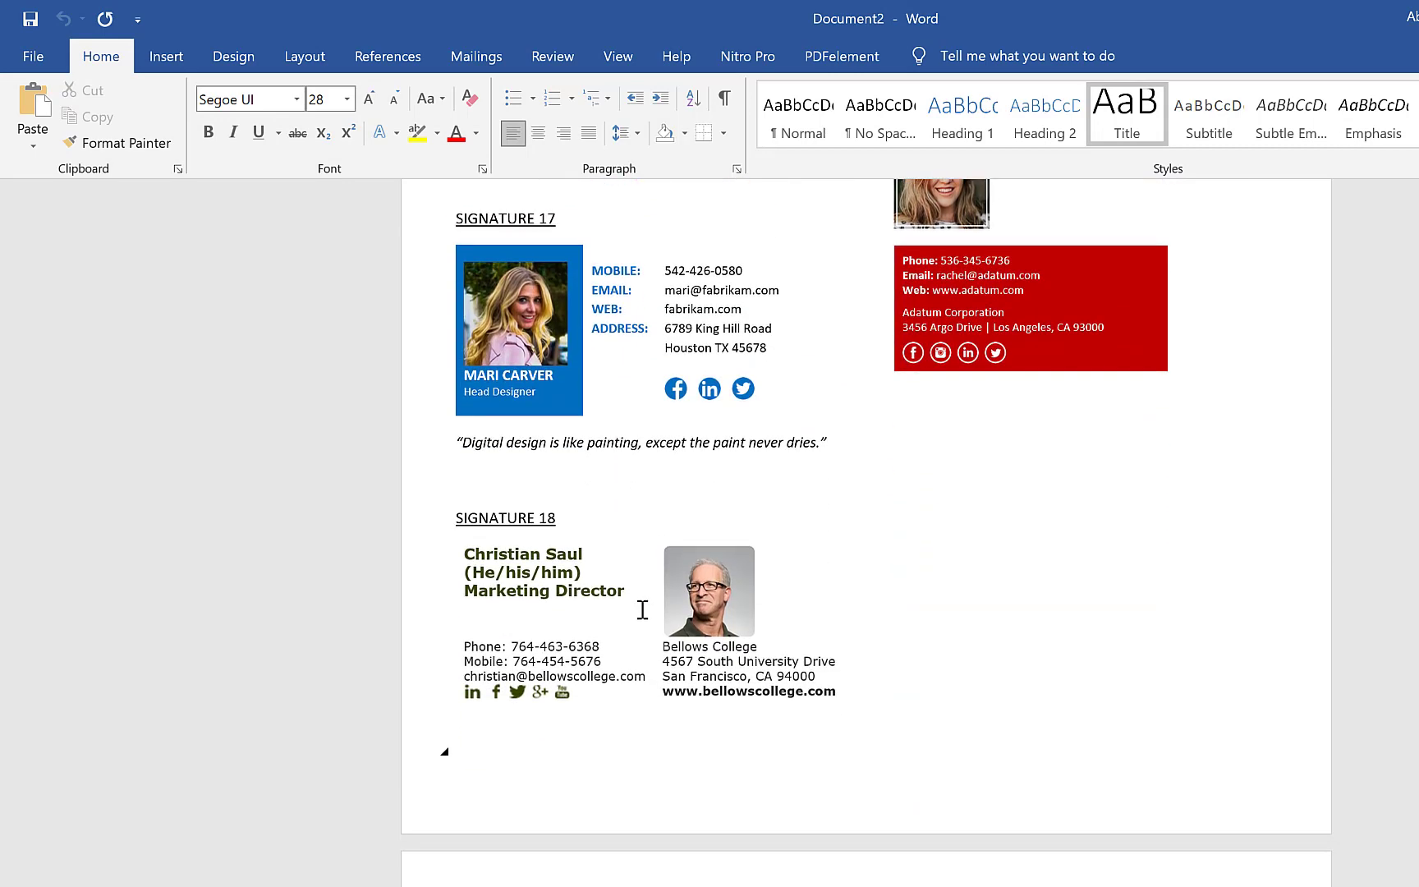
scroll(643, 607, "up", 1)
scroll(646, 602, "down", 8)
scroll(646, 587, "up", 8)
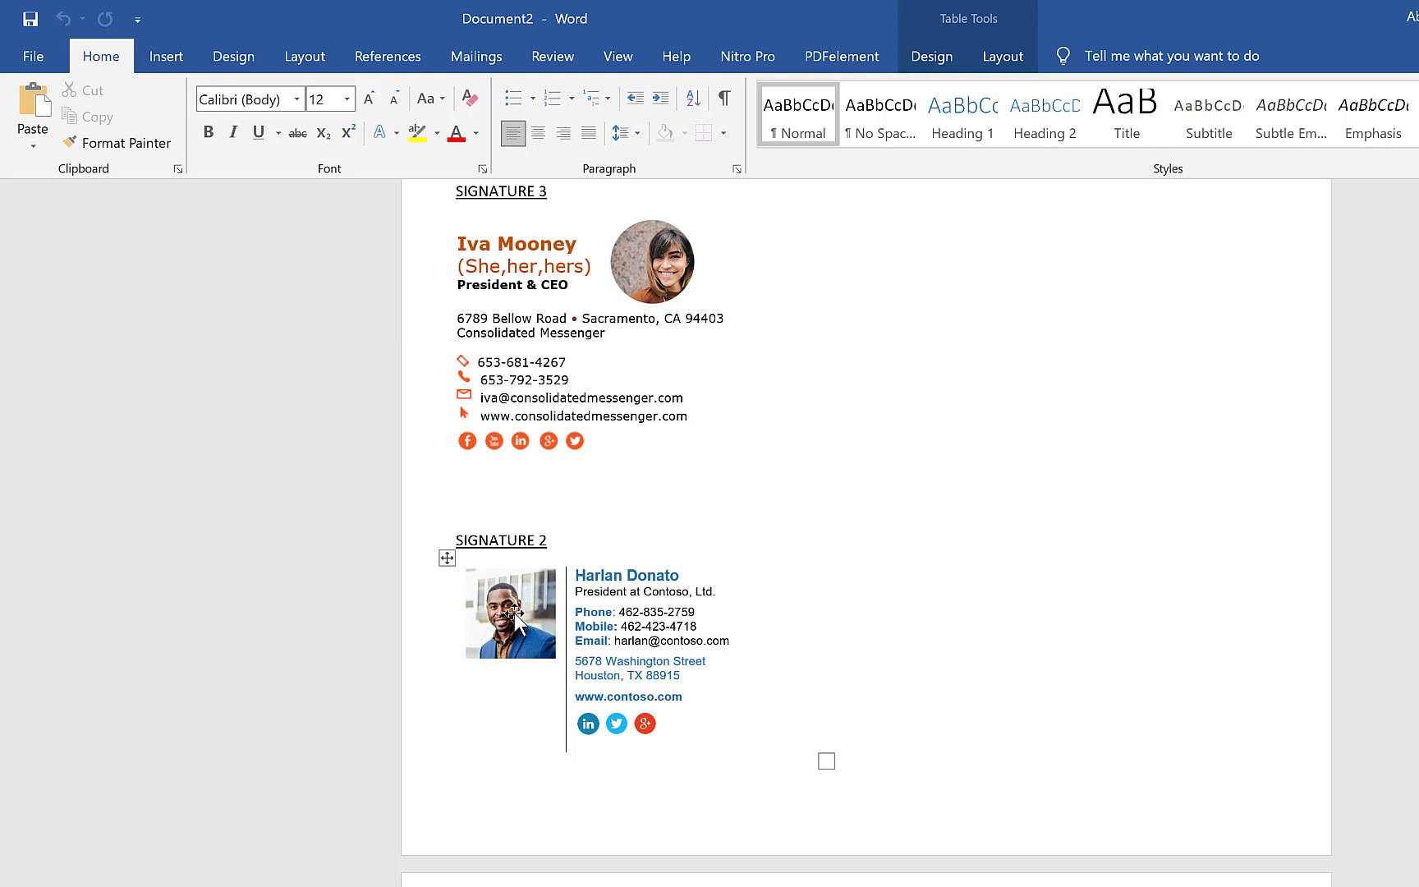
- Replace the portrait photo in Signature 2 with the file DSC_5081 from the Pictures folder
left_click(514, 612)
right_click(511, 614)
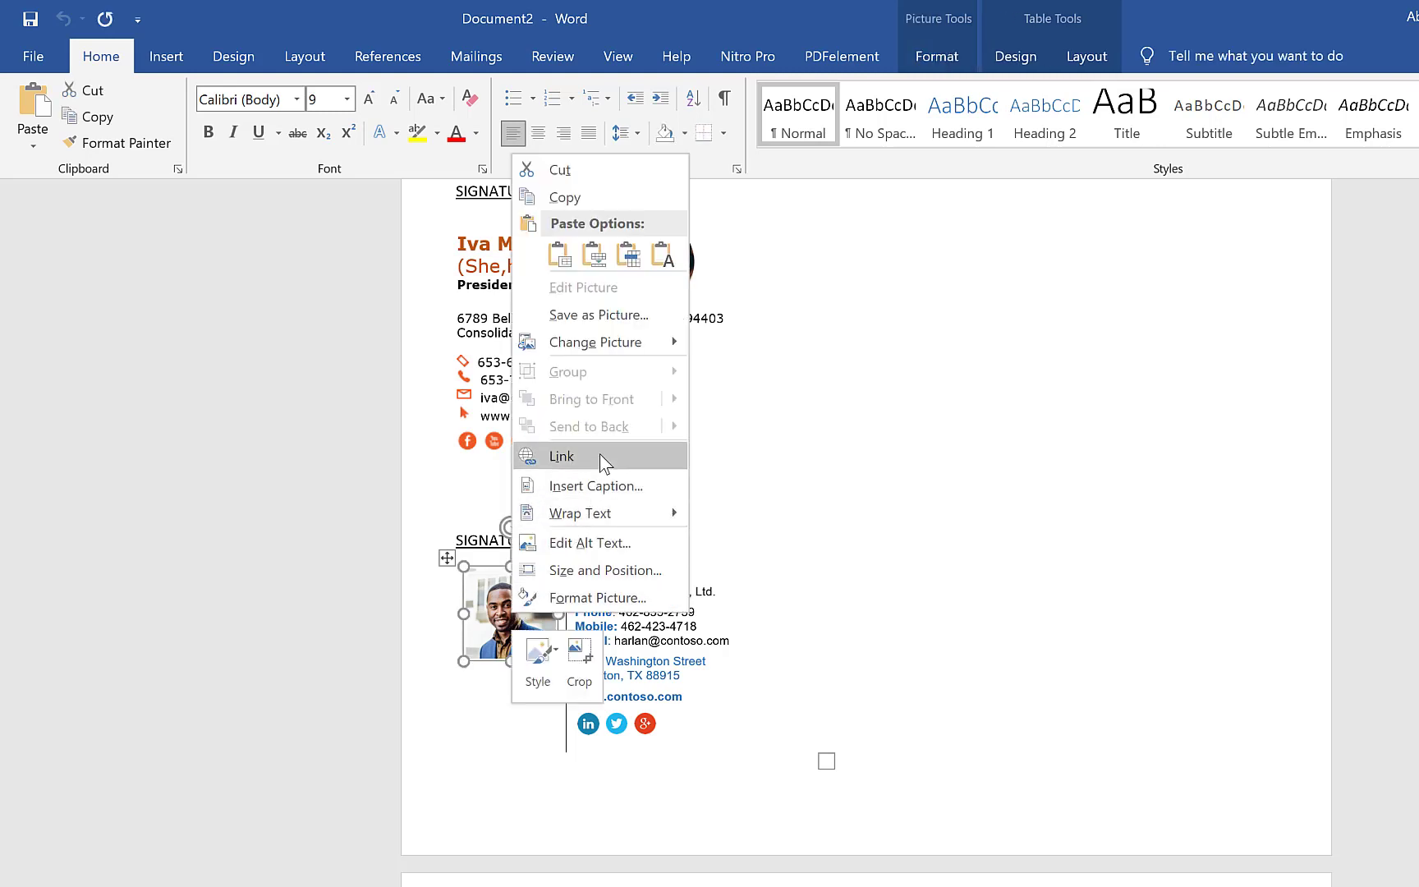
mouse_move(609, 345)
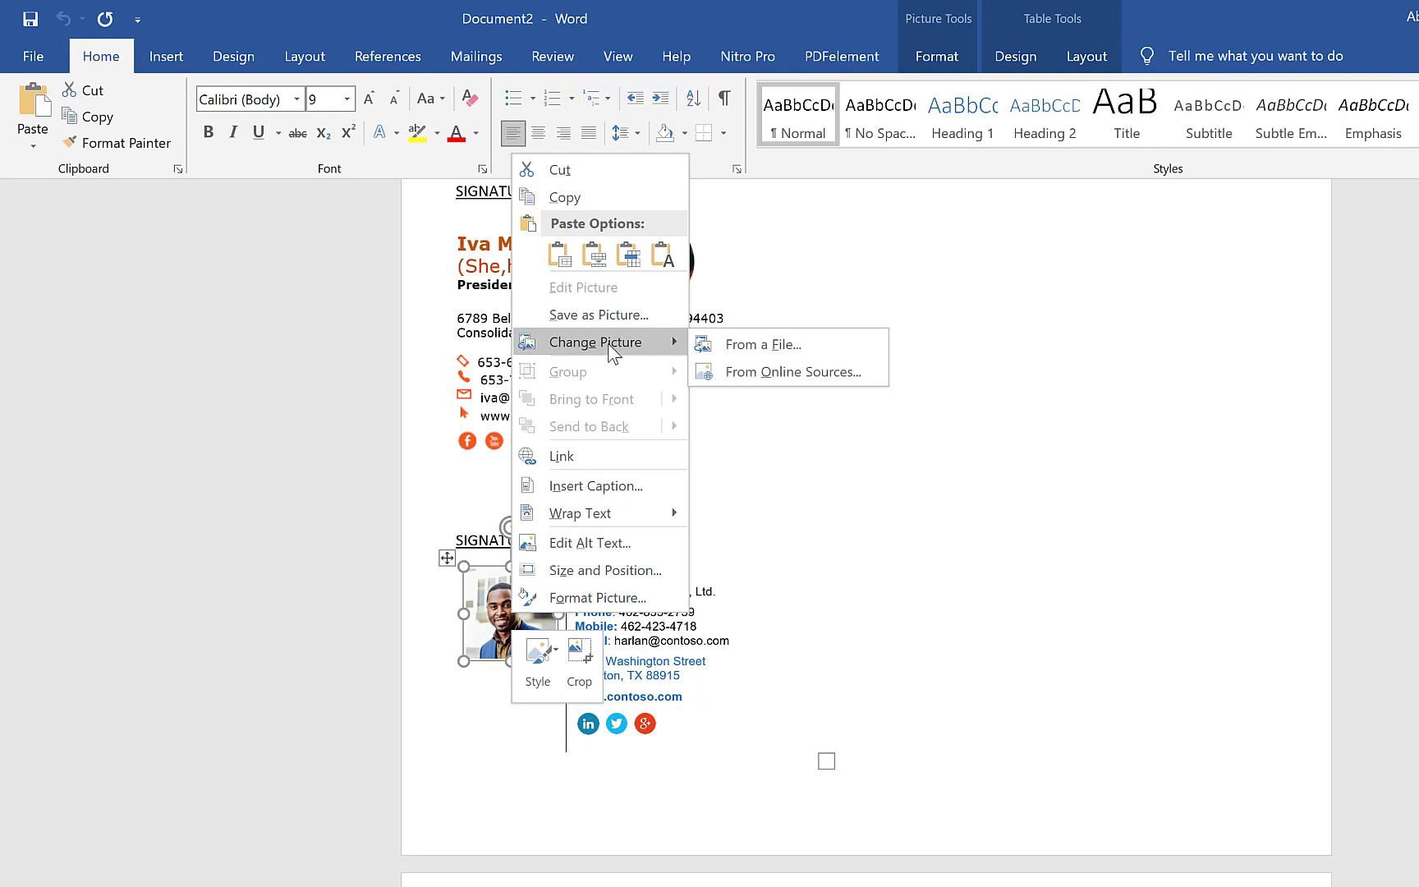
left_click(738, 348)
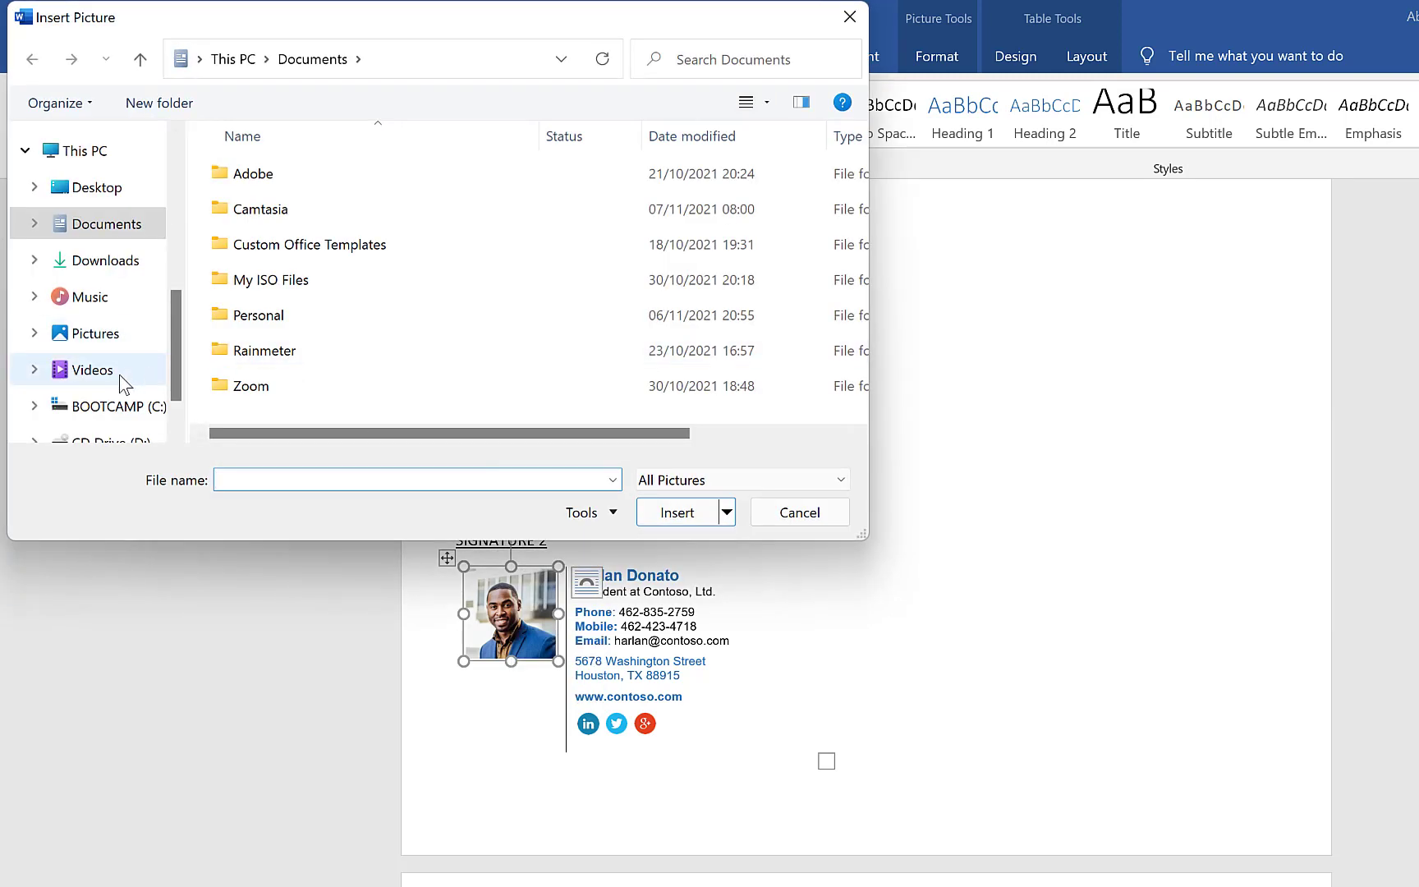
left_click(118, 371)
key("alt+Left")
left_click(103, 345)
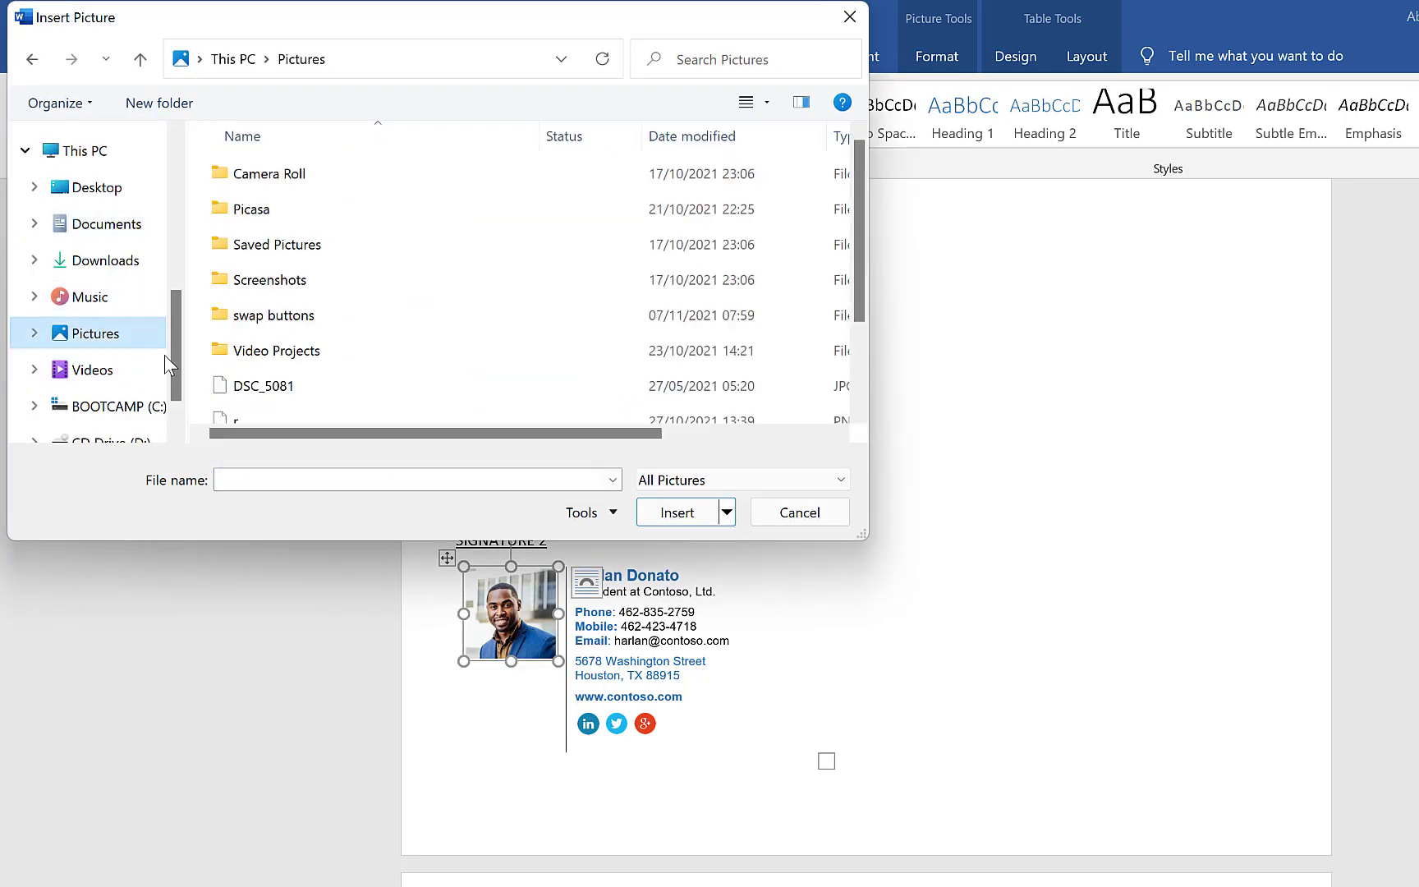
left_click(325, 388)
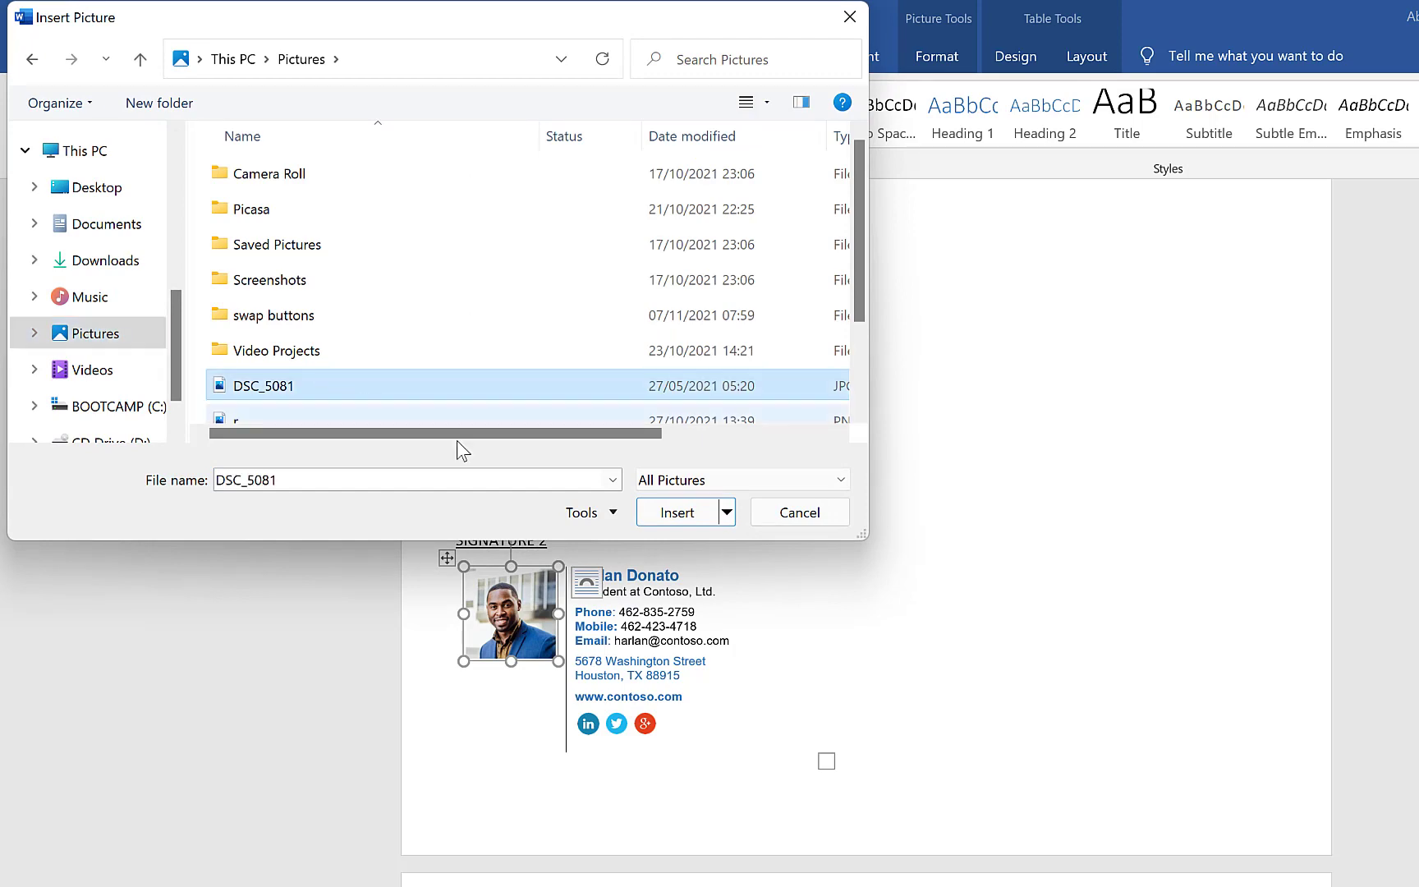
left_click(672, 513)
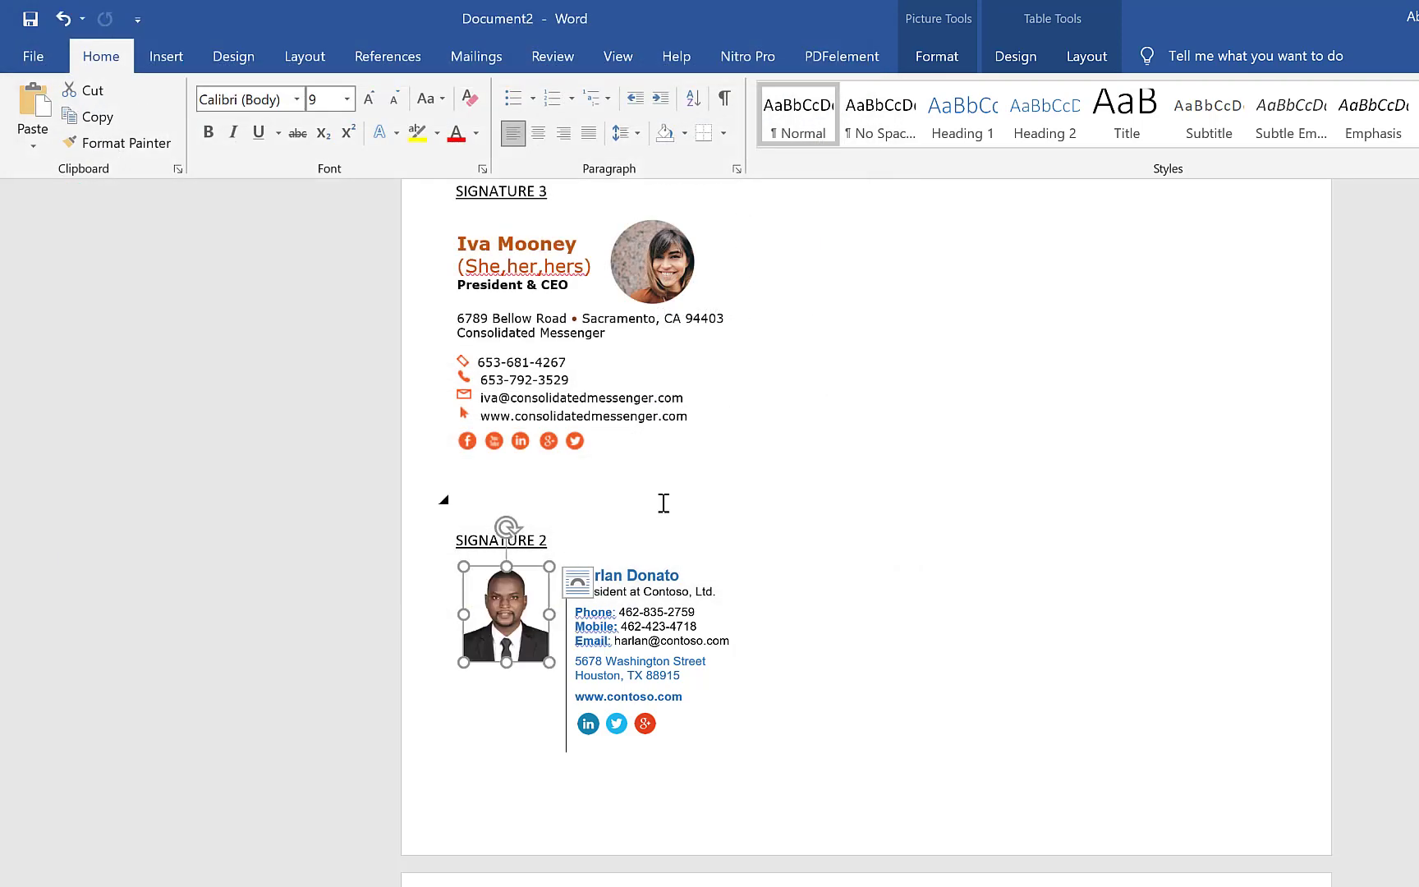
left_click(716, 548)
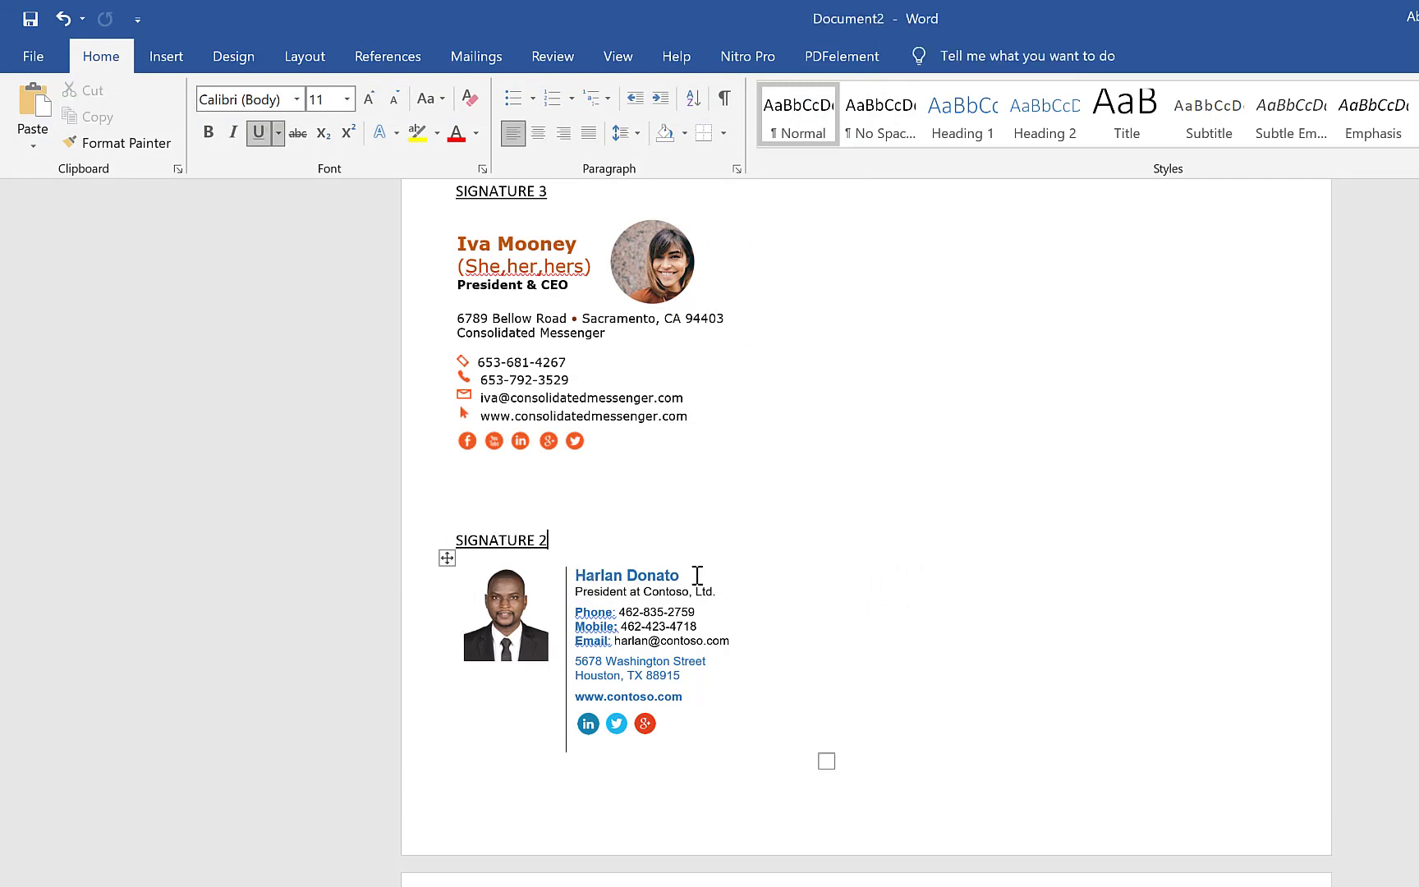
- Replace the sample name in Signature 2 with the sender's title and name
mouse_move(688, 567)
left_mouse_down()
mouse_move(583, 575)
mouse_move(618, 593)
left_mouse_up()
left_click(631, 591)
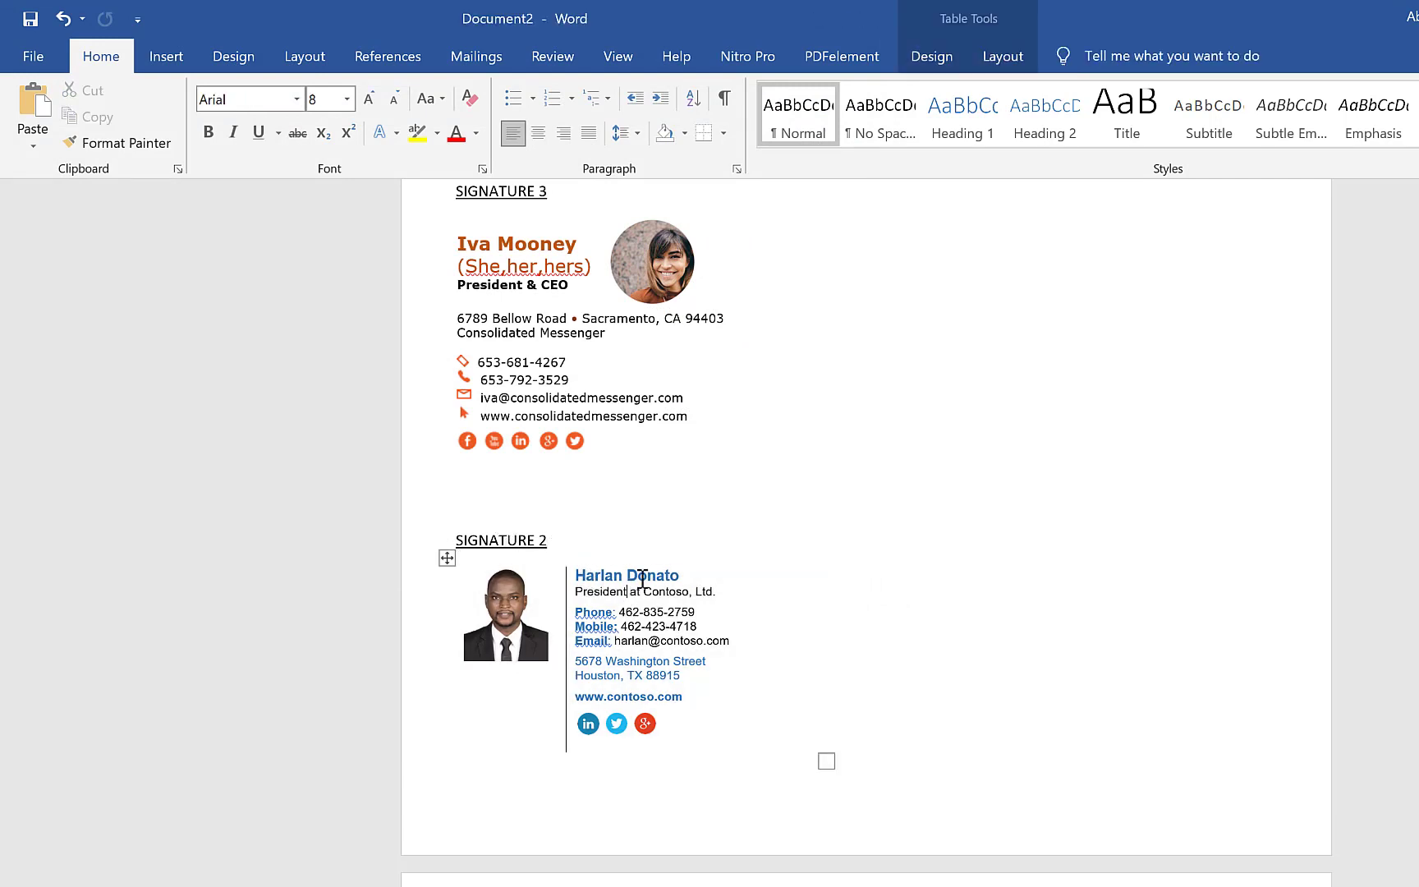
left_click(642, 579)
left_click(679, 577)
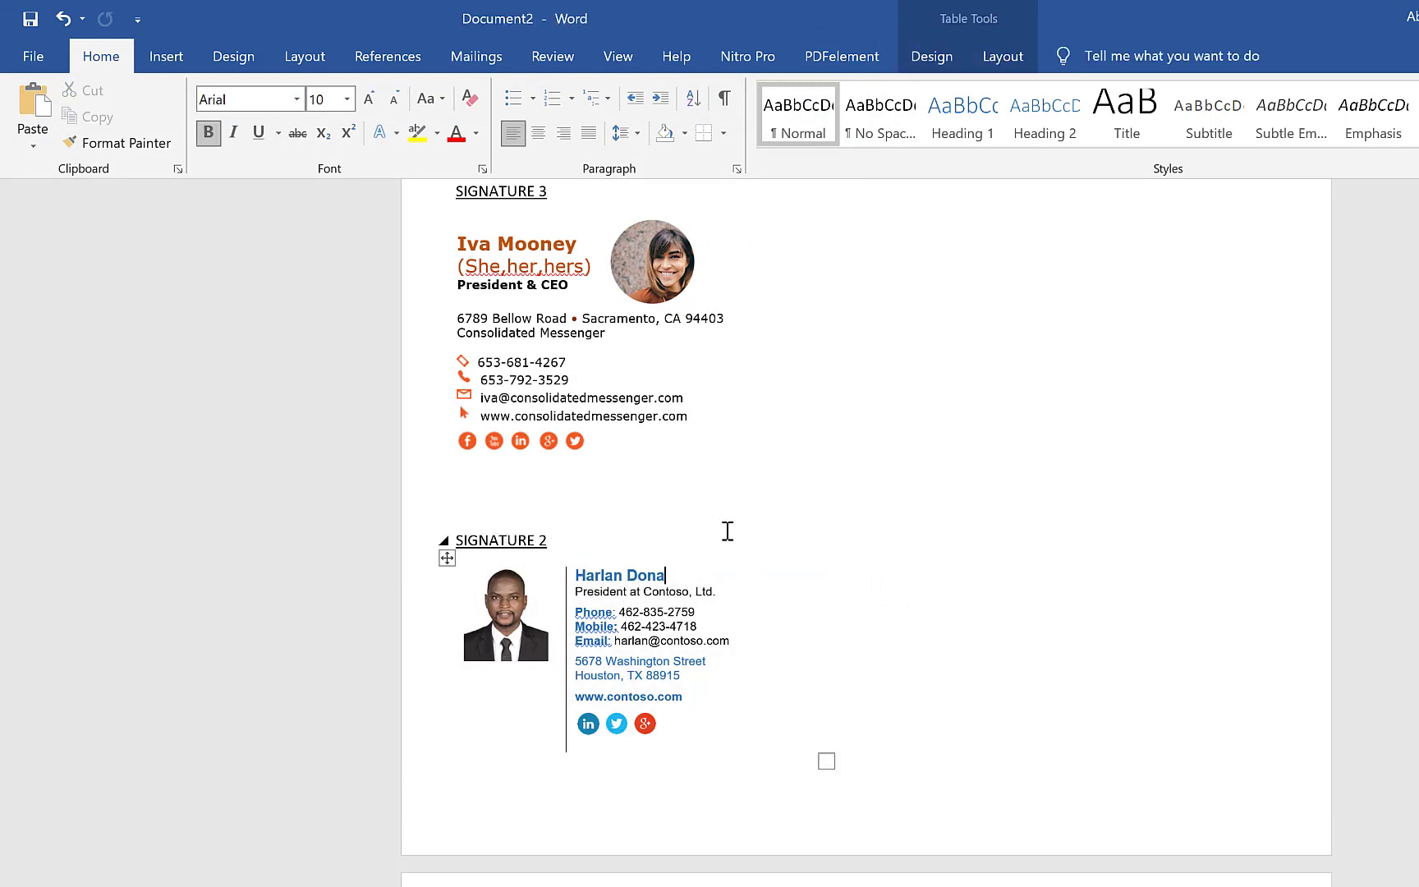
key("BackSpace")
key("BackSpace")
key("BackSpace")
key("BackSpace")
key("ctrl+z")
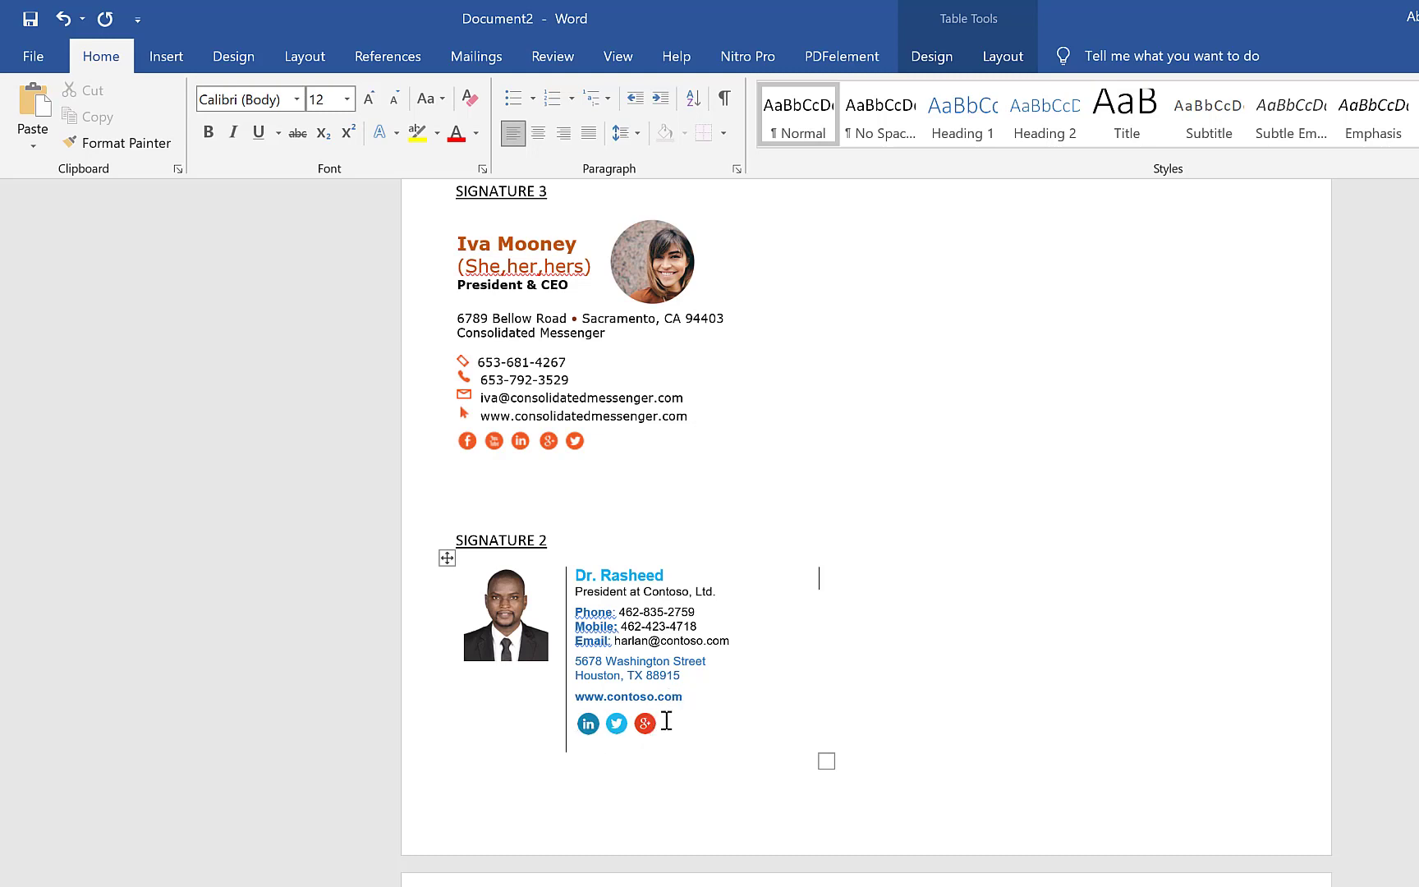
- Check the hyperlink address of the LinkedIn icon in Signature 2 and accept the existing address
left_click(585, 726)
right_click(588, 726)
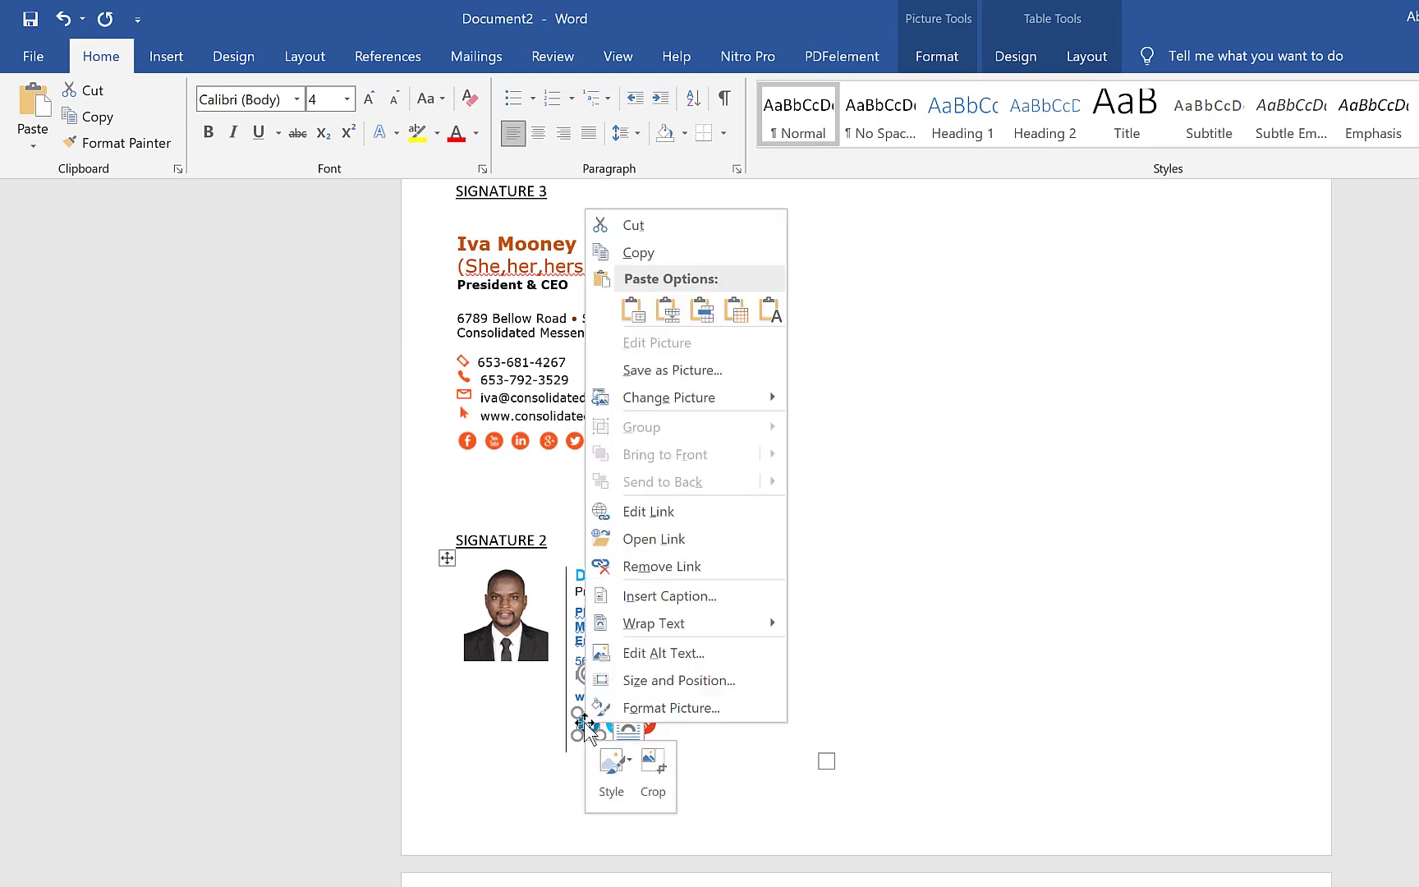
left_click(706, 512)
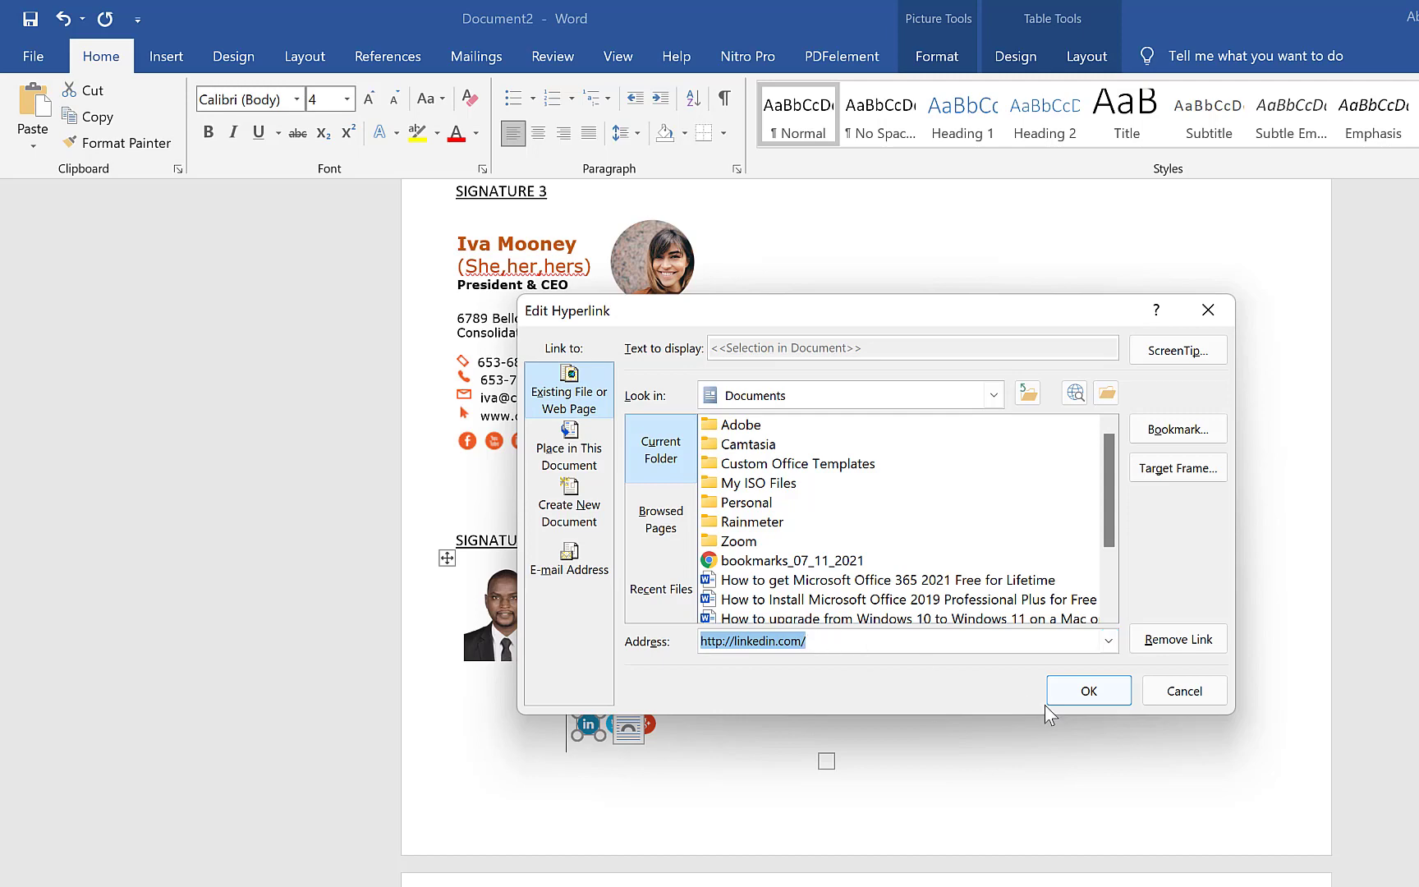
left_click(1084, 691)
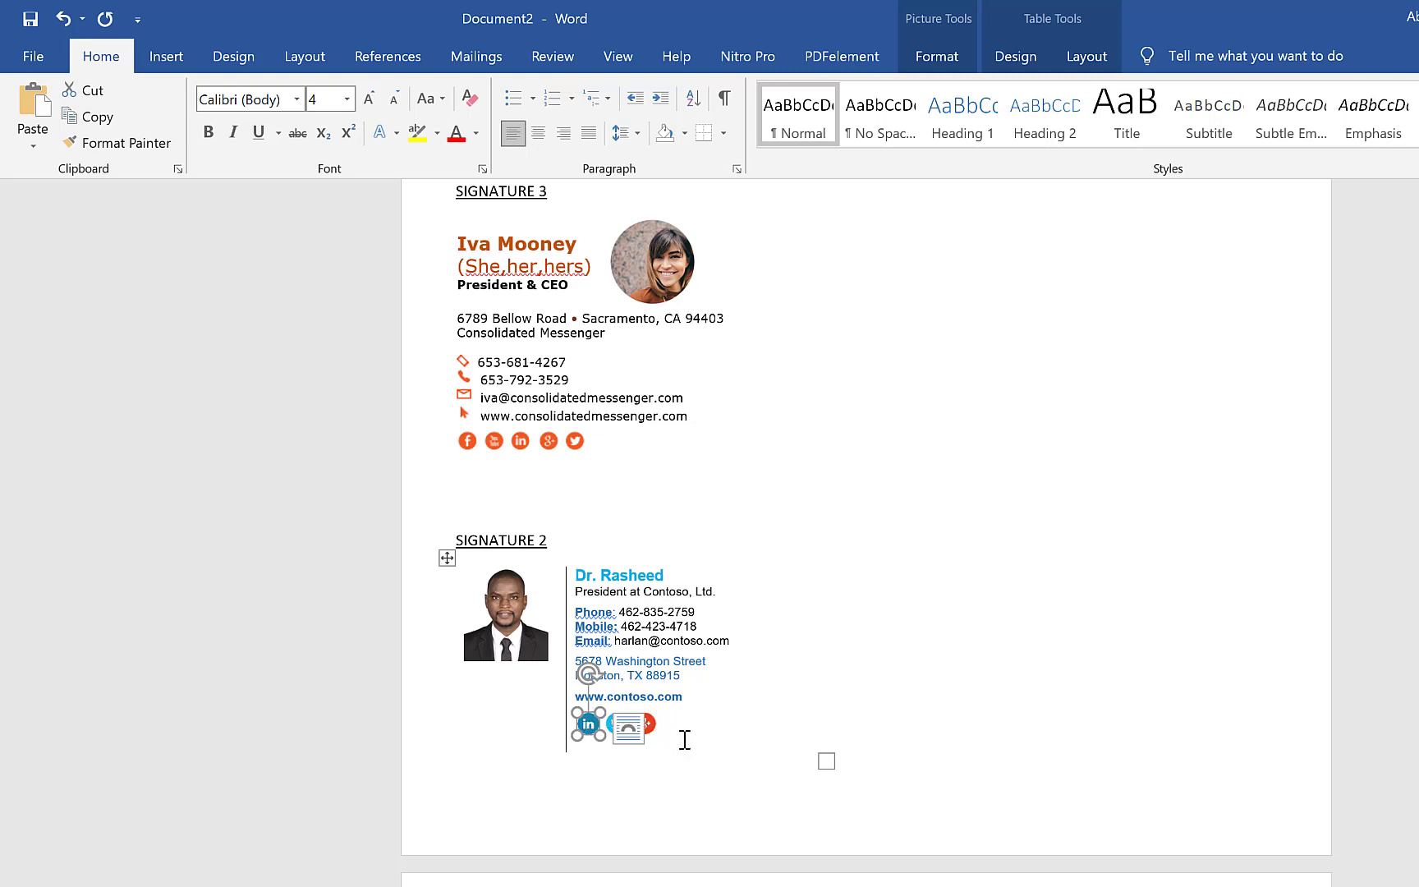
left_click(769, 739)
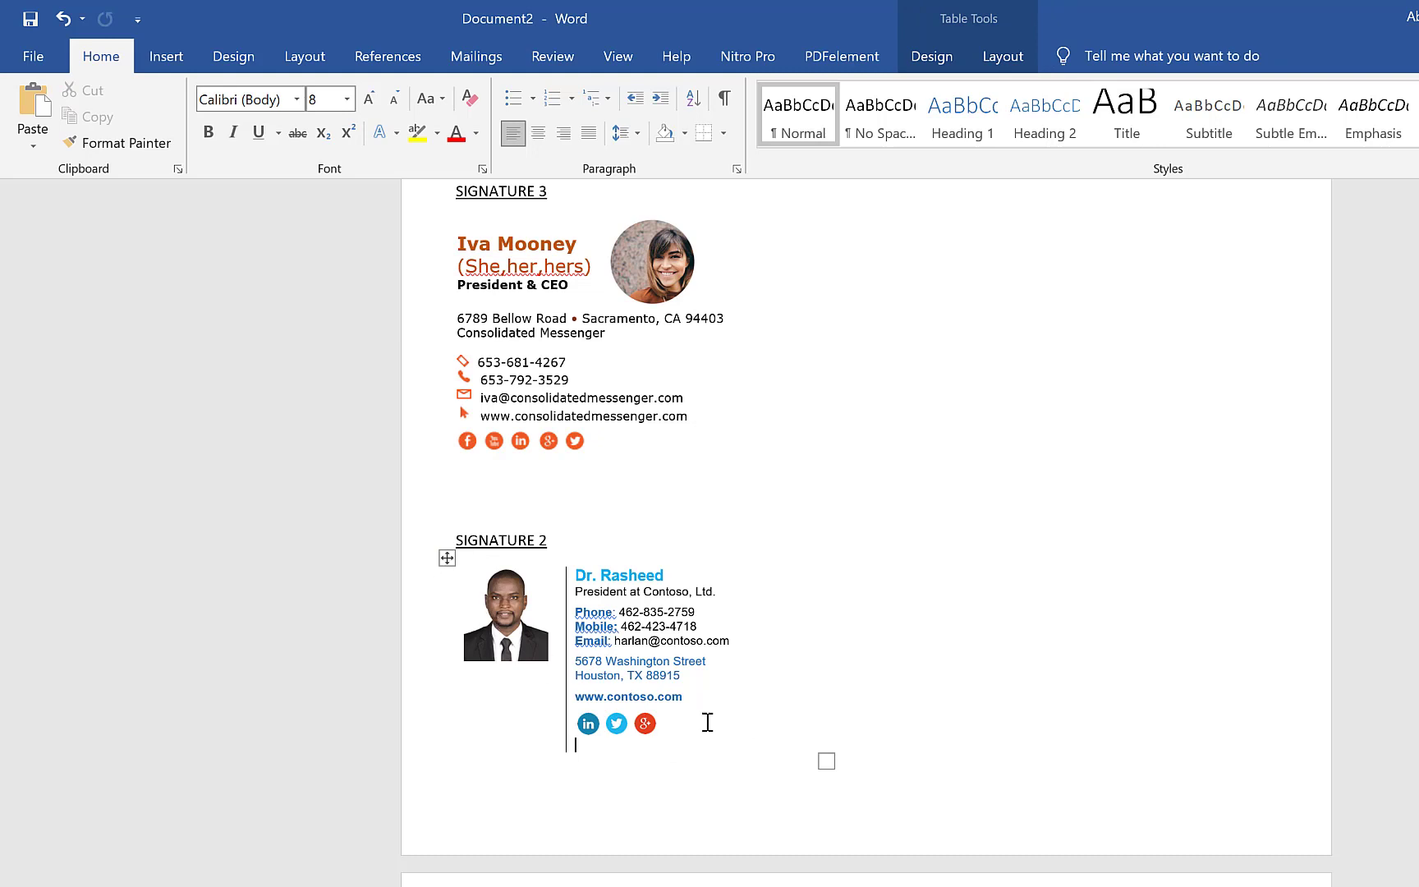
- Copy the customized Signature 2 block from Word into the ABU signature in Outlook, then save it and accept the signature settings
left_click_drag(690, 724, 464, 585)
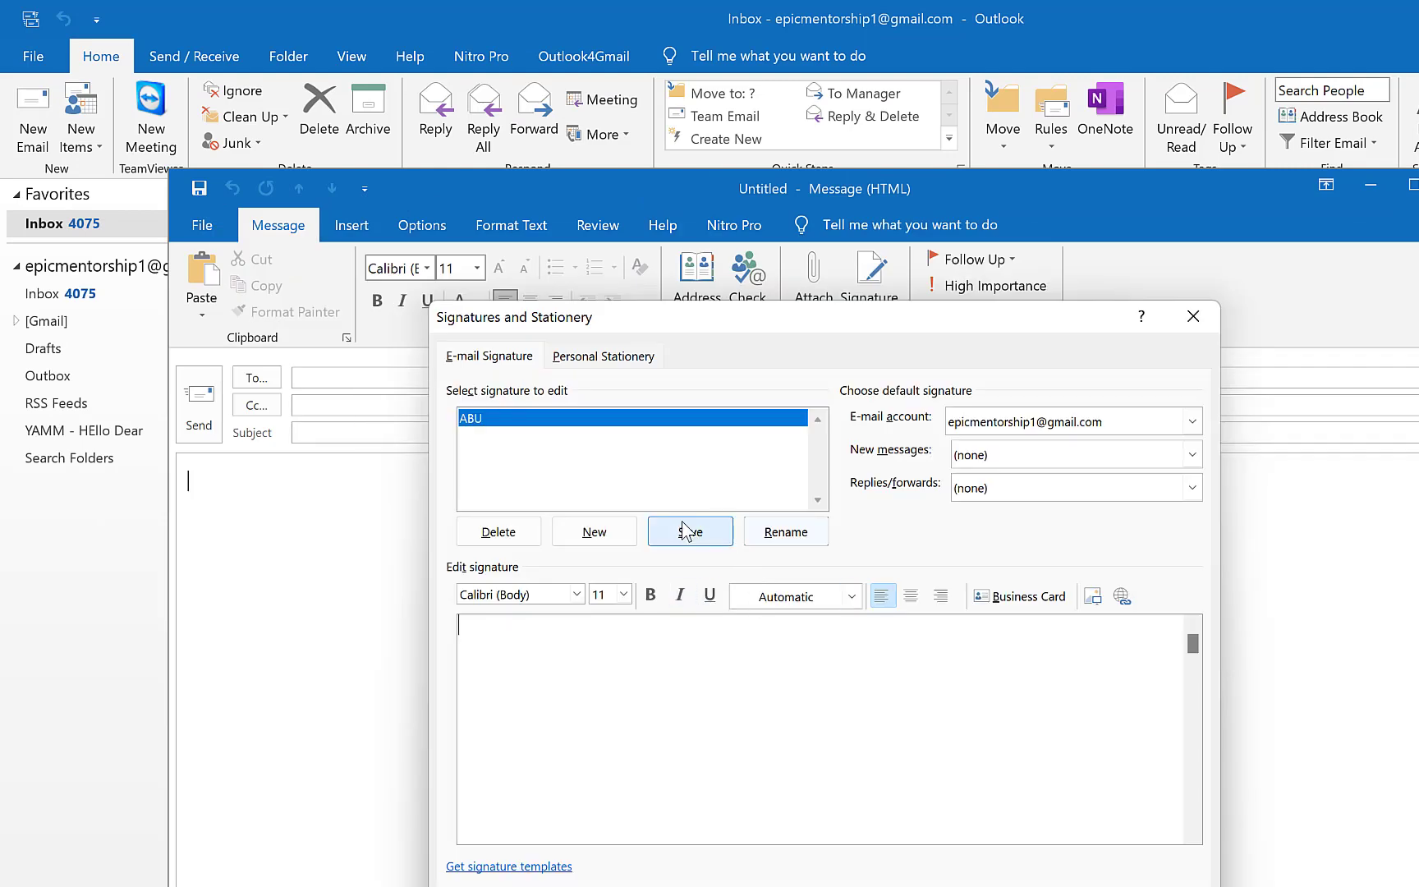
key("ctrl+v")
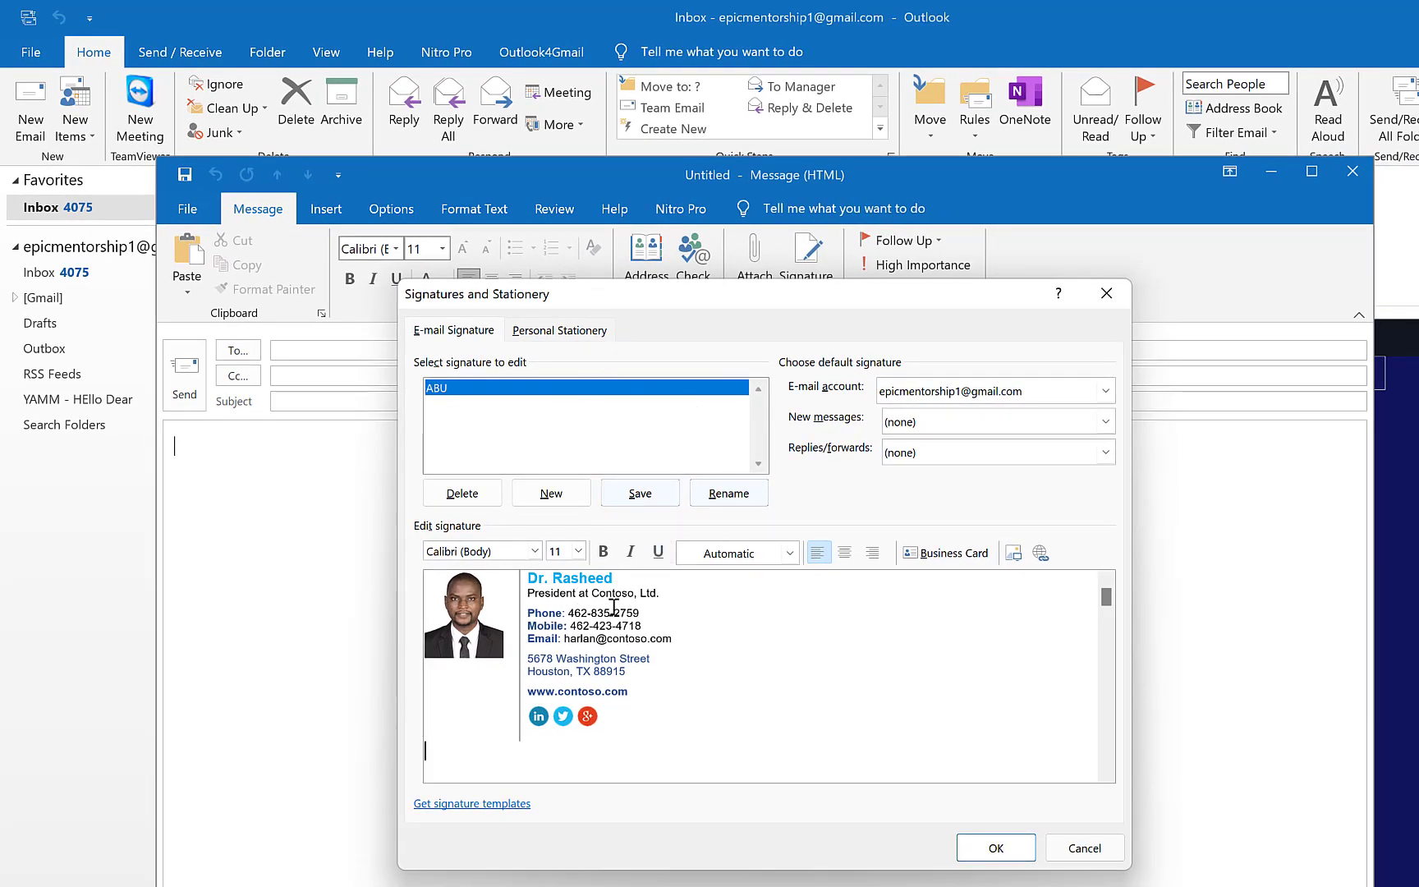
left_click(783, 640)
left_click(642, 496)
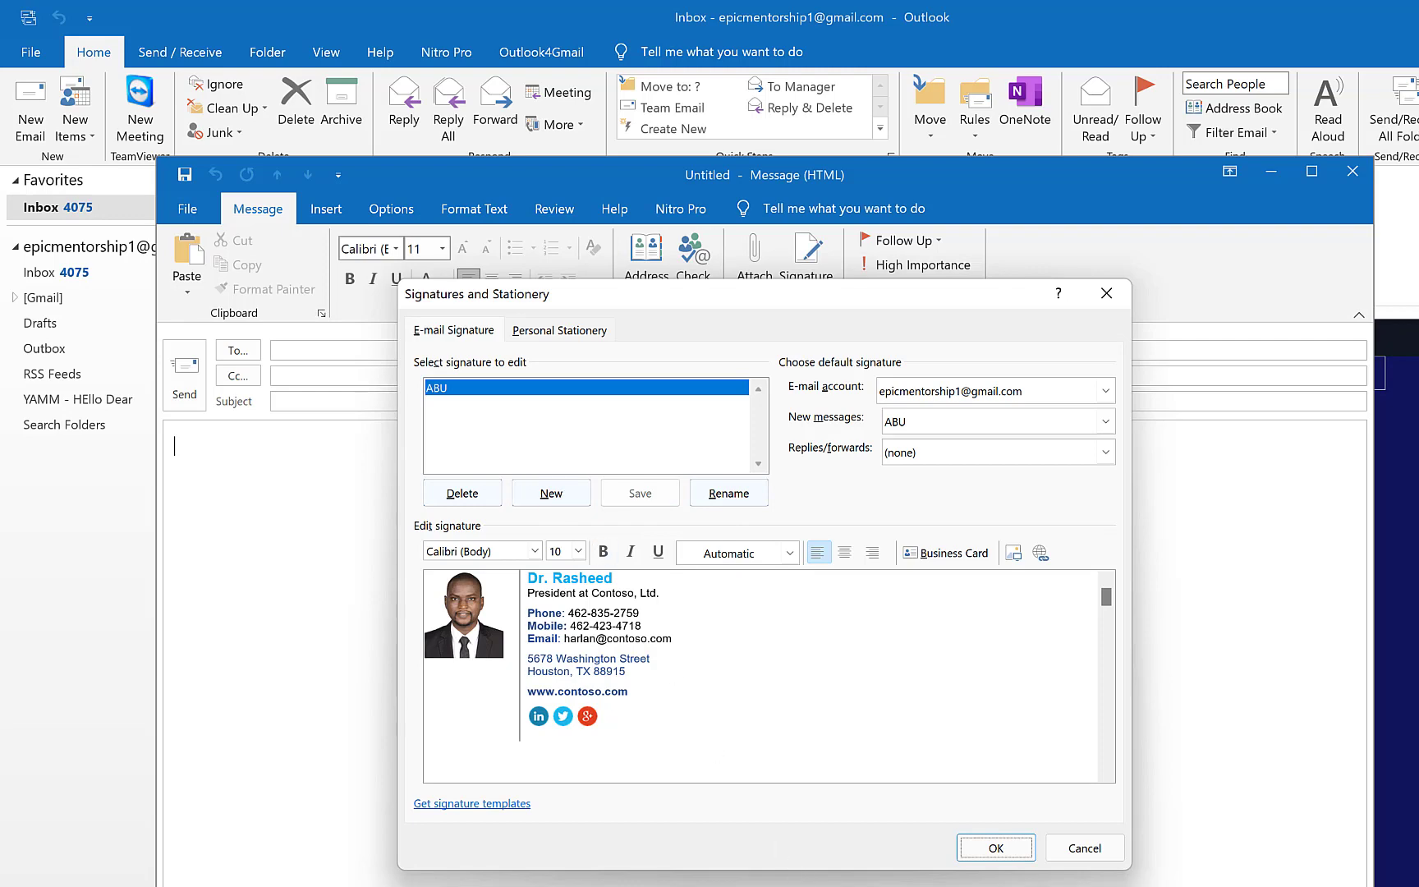
left_click(975, 869)
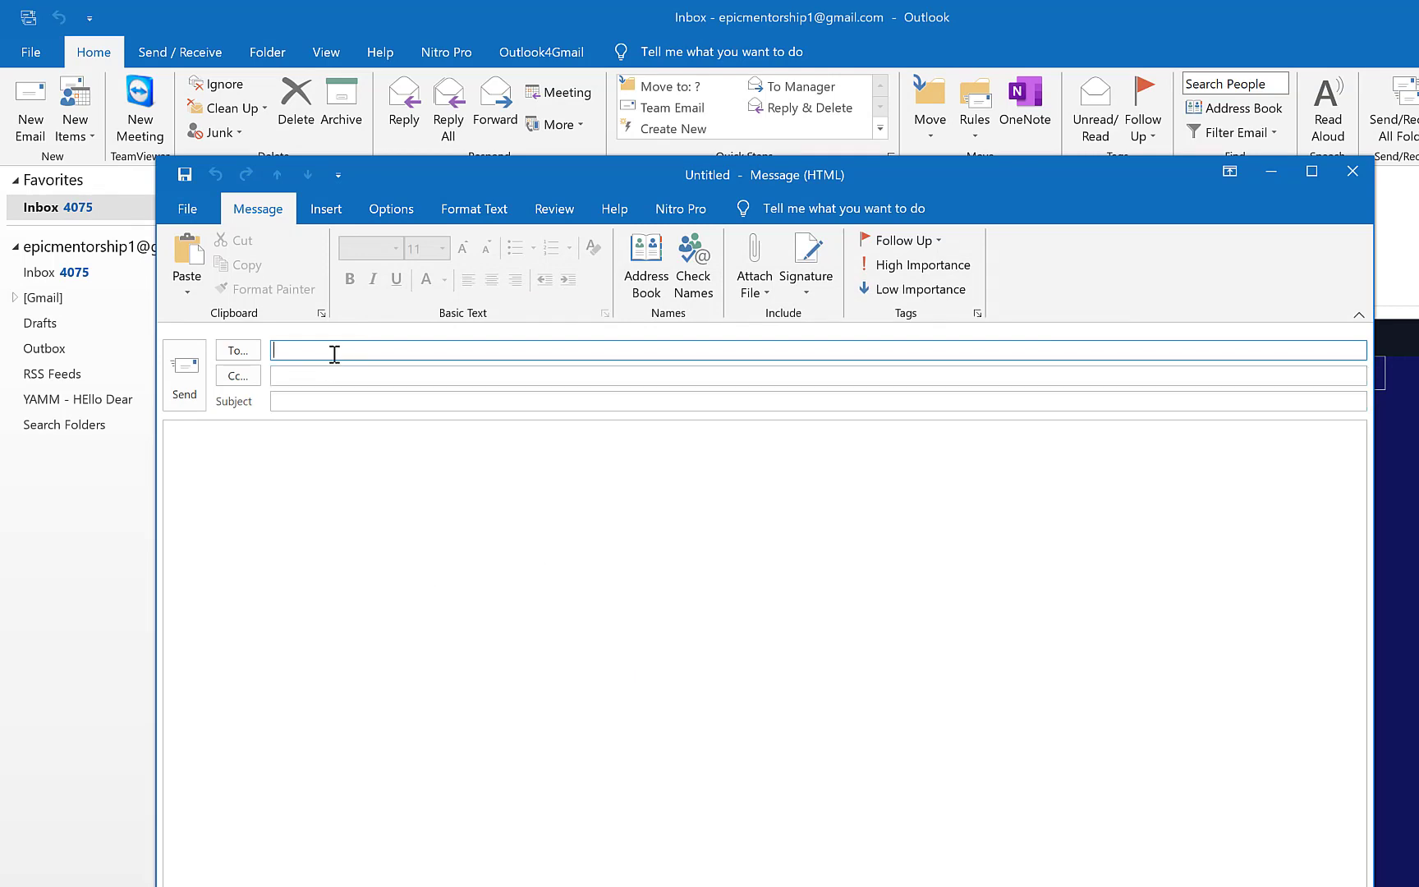
- Enter the recipient's address in the new message and set its subject to "Hi"
type("epicmentorship")
key("Tab")
key("Tab")
type("Hi")
key("Tab")
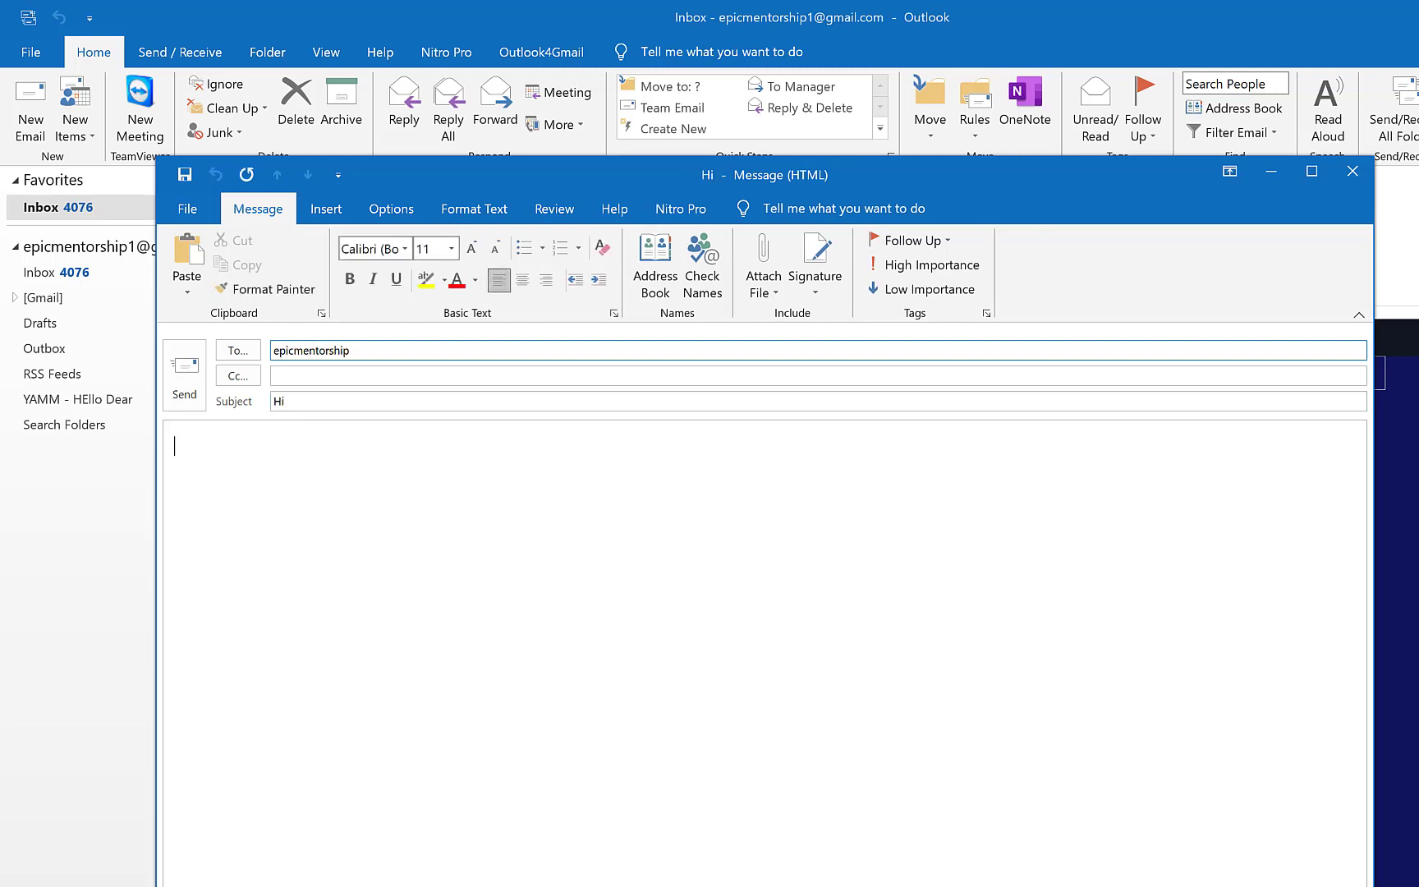
- Write the greeting "Hi guy," in the message body and leave an empty line below it
type("Hi")
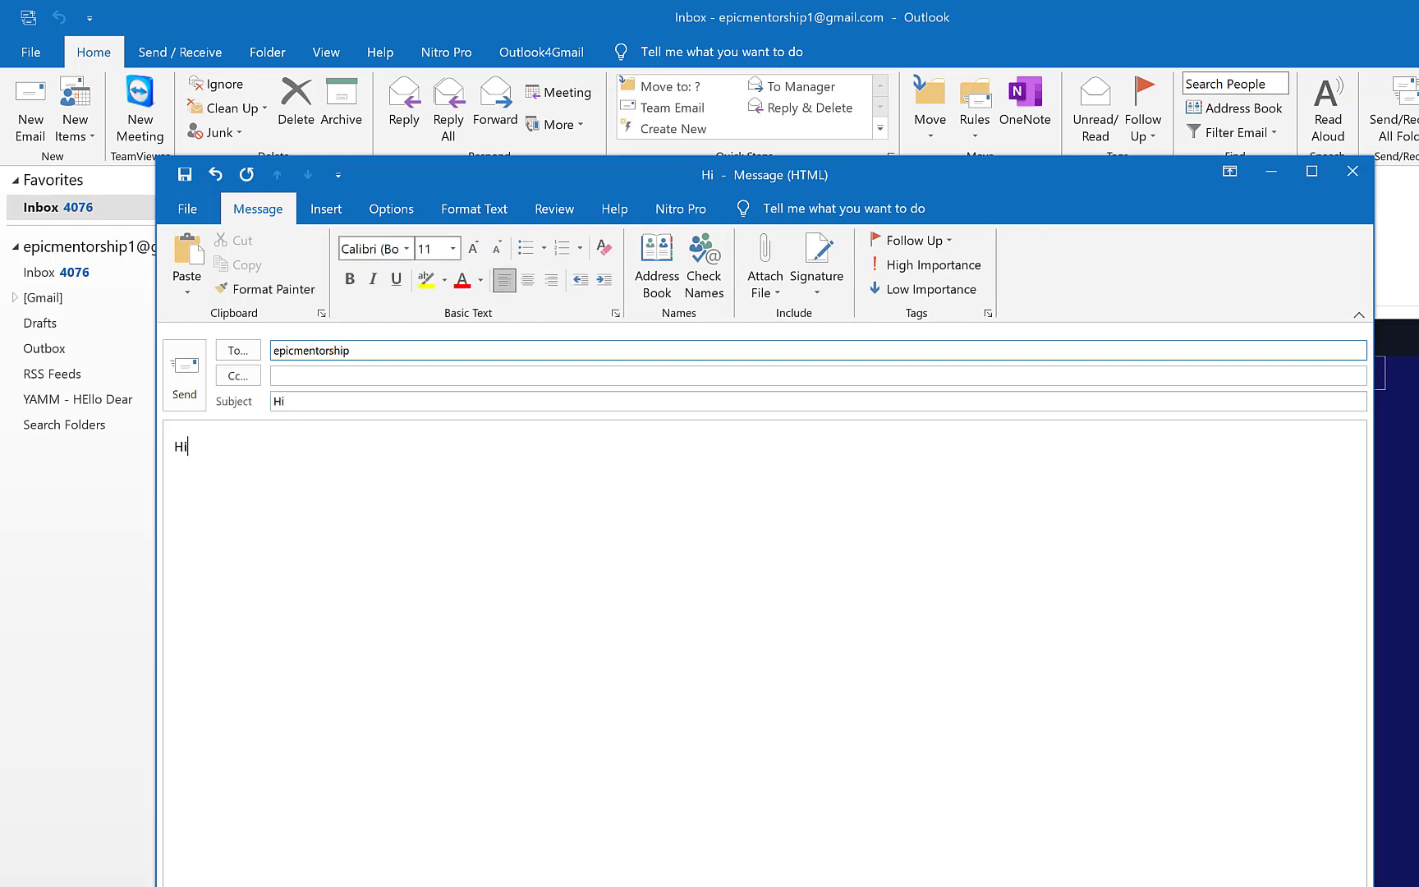
type(" guy,")
key("Return")
key("Return")
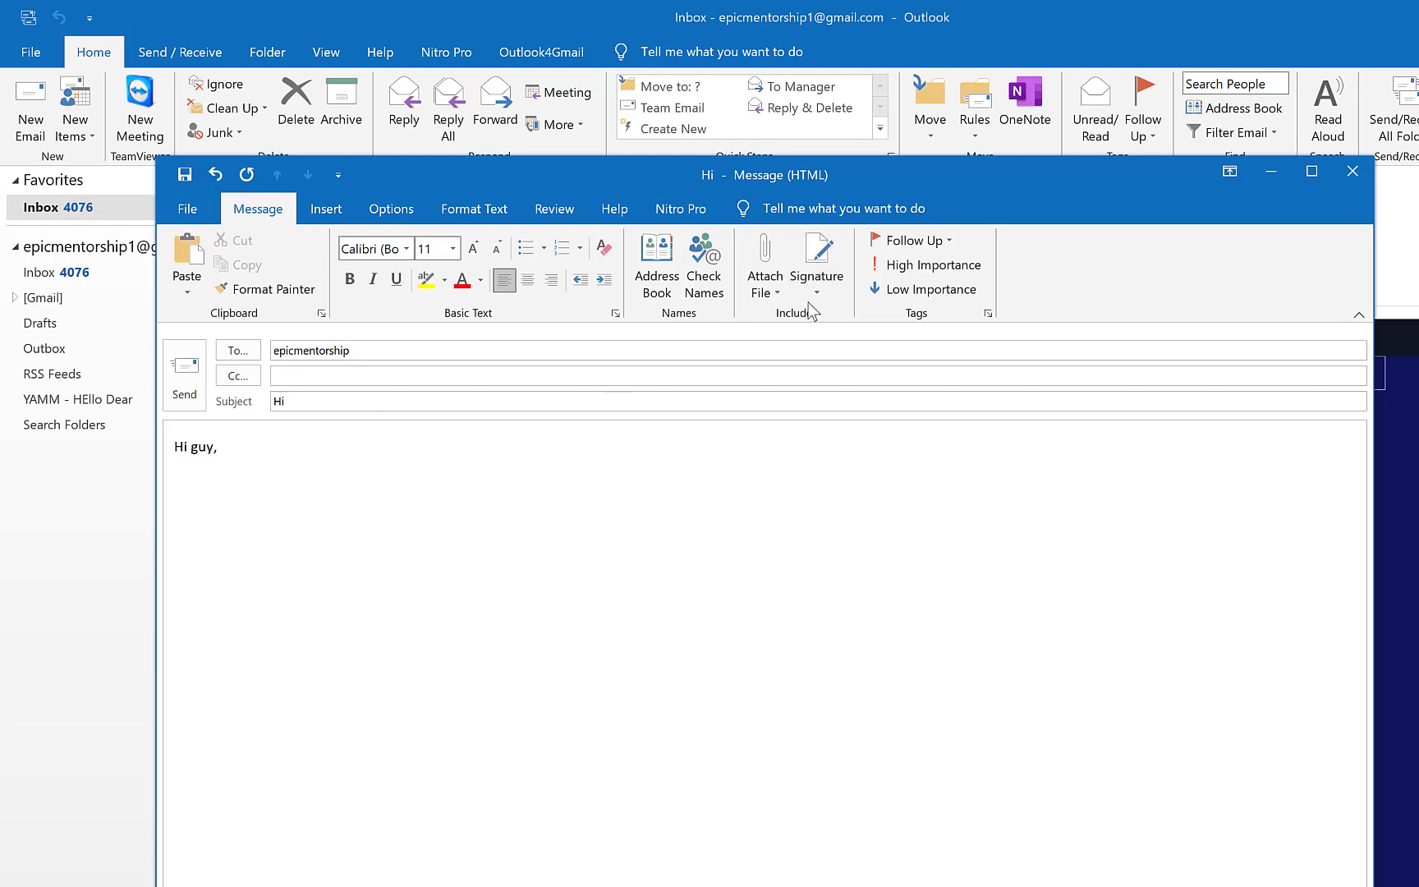
- Insert the saved ABU signature below the greeting in the message
left_click(819, 284)
left_click(825, 316)
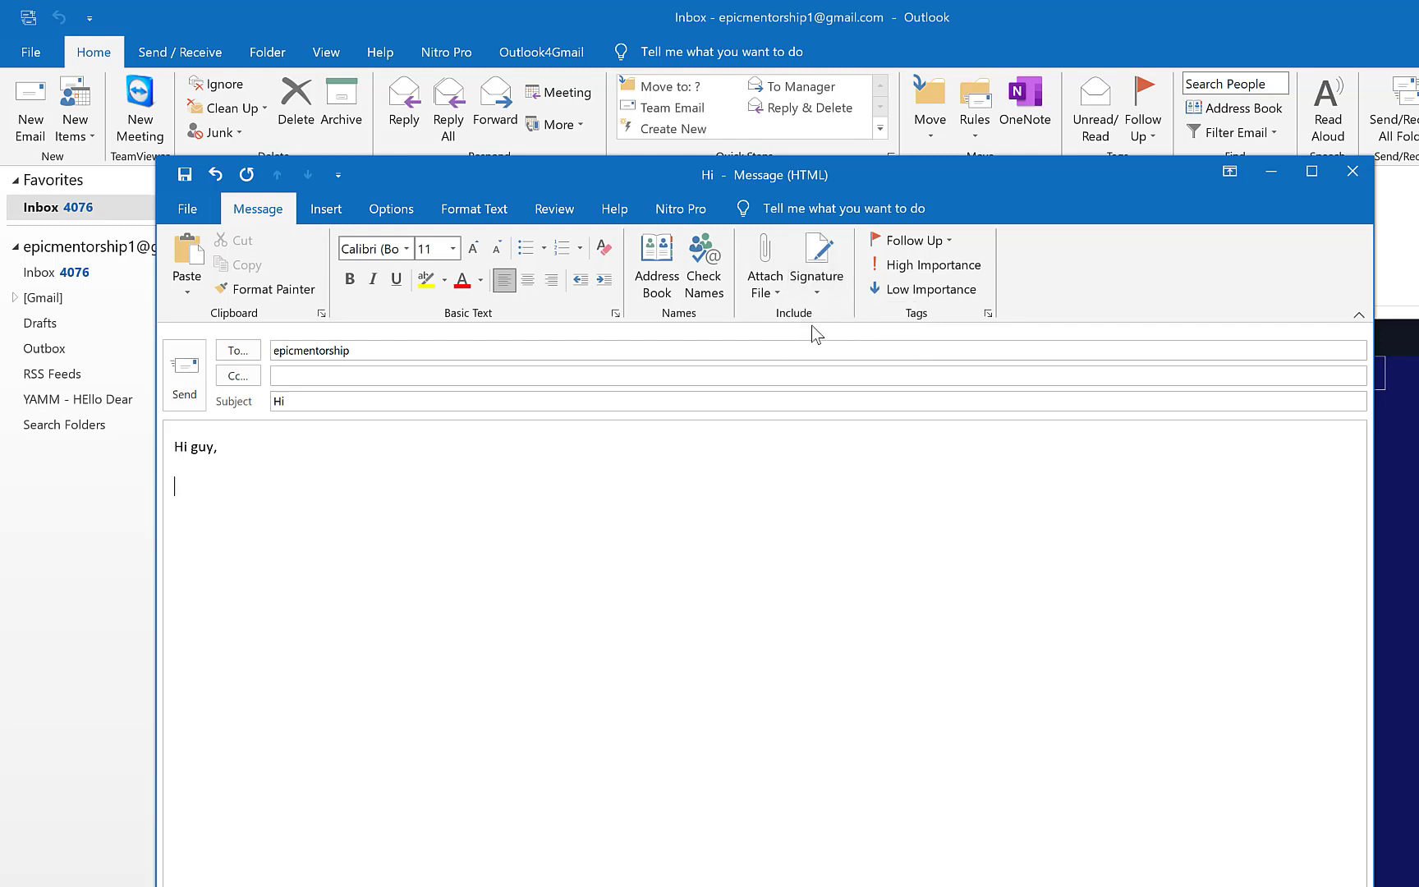